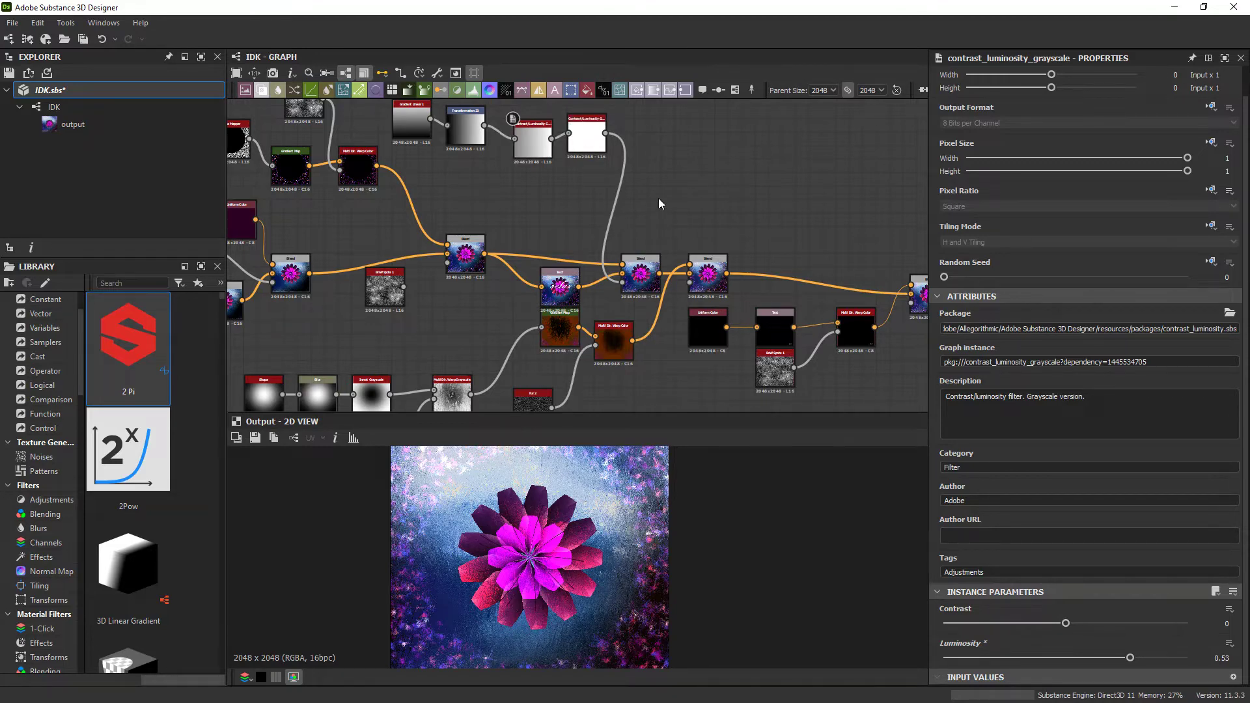
Save the package and preview the Text node and the first Contrast/Luminosity Grayscale node in the 2D view.
key(ctrl+s)
middle_drag(658, 198, 661, 235)
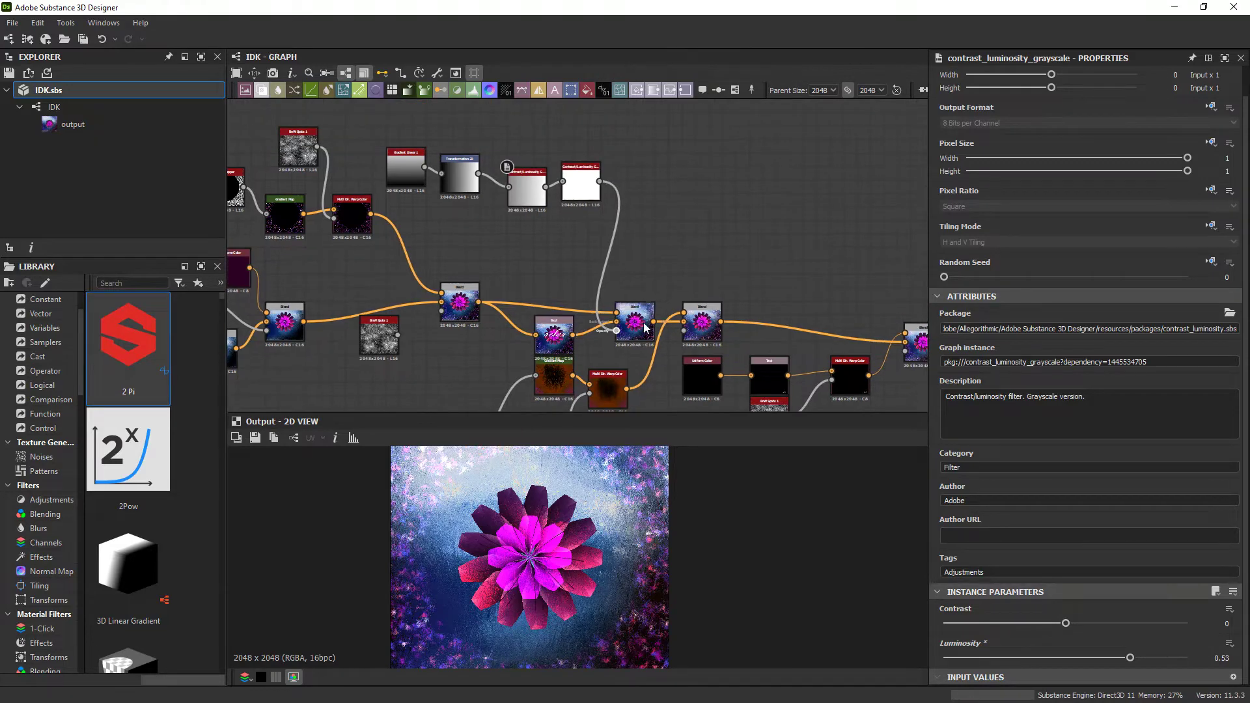
middle_drag(761, 336, 588, 293)
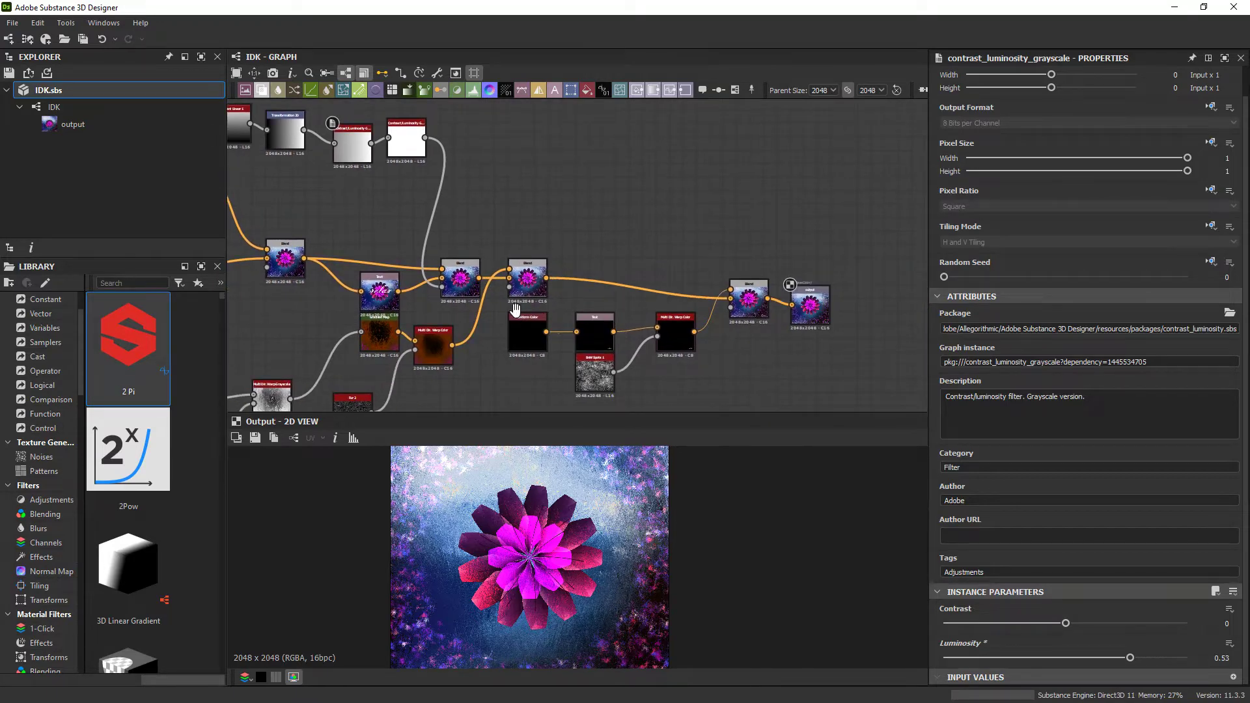
middle_drag(796, 319, 838, 312)
click(840, 306)
middle_drag(419, 297, 522, 308)
click(522, 306)
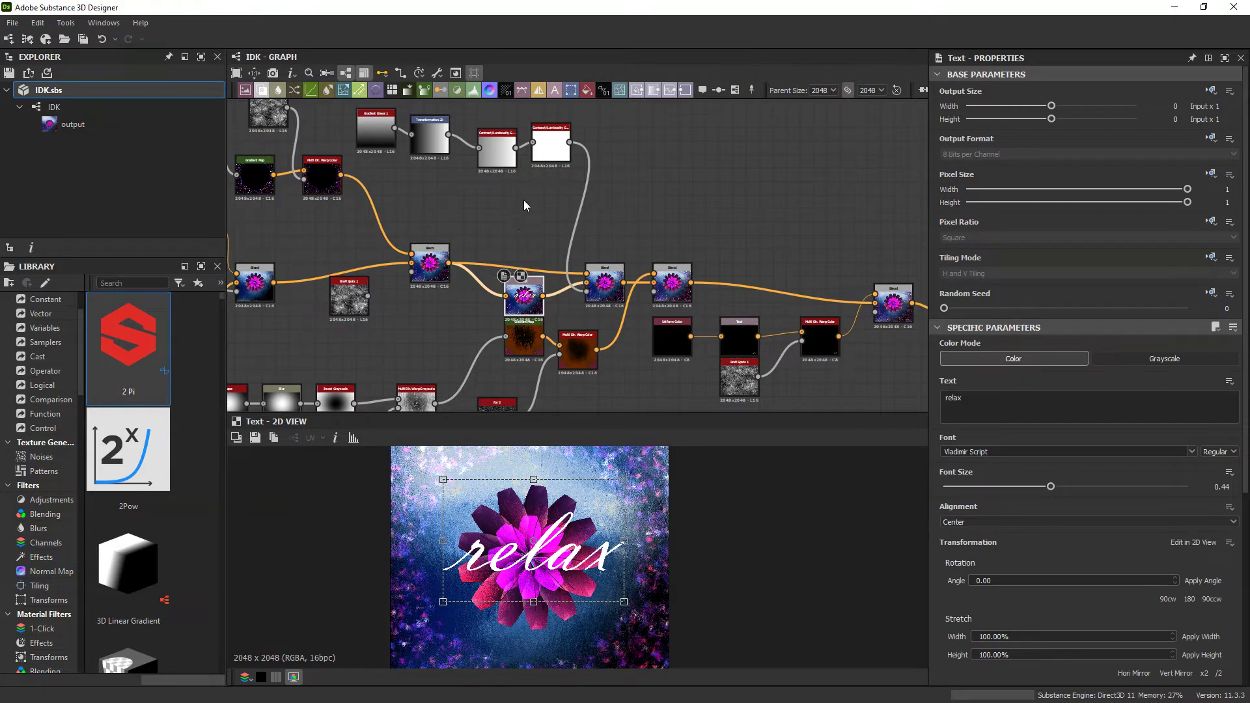
middle_drag(523, 201, 526, 223)
double_click(503, 186)
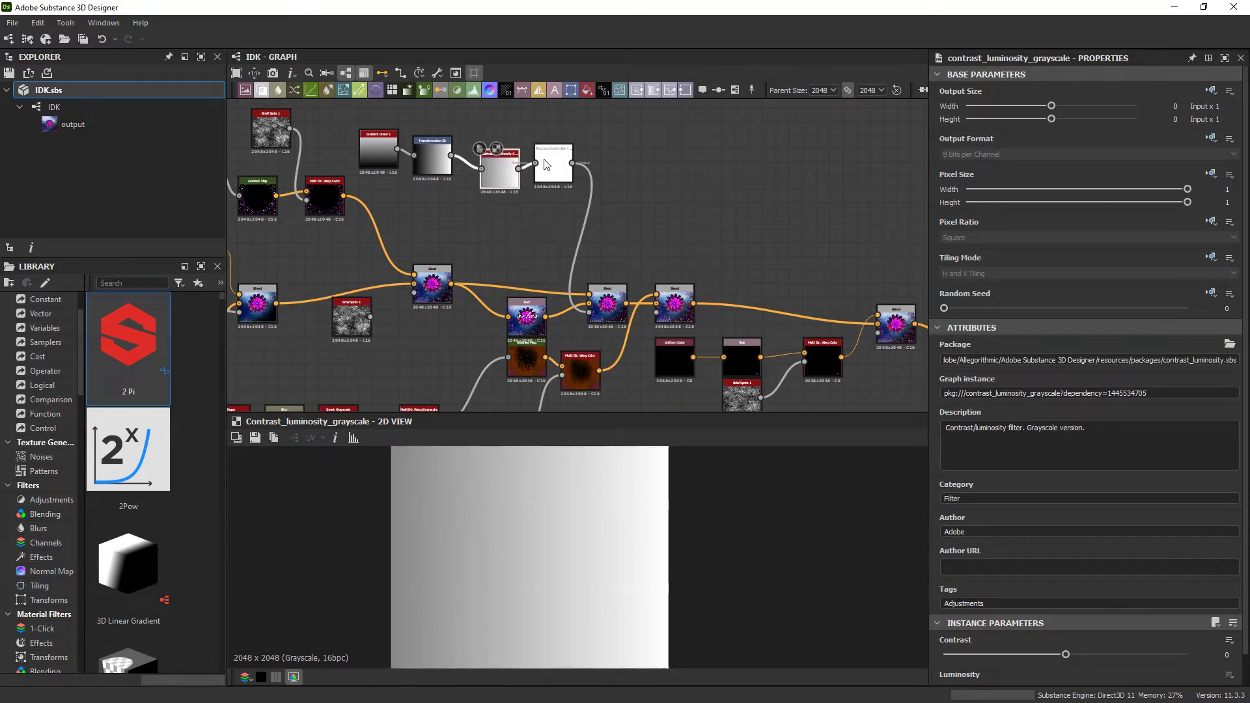
scroll(600, 312, up, 3)
scroll(600, 313, down, 3)
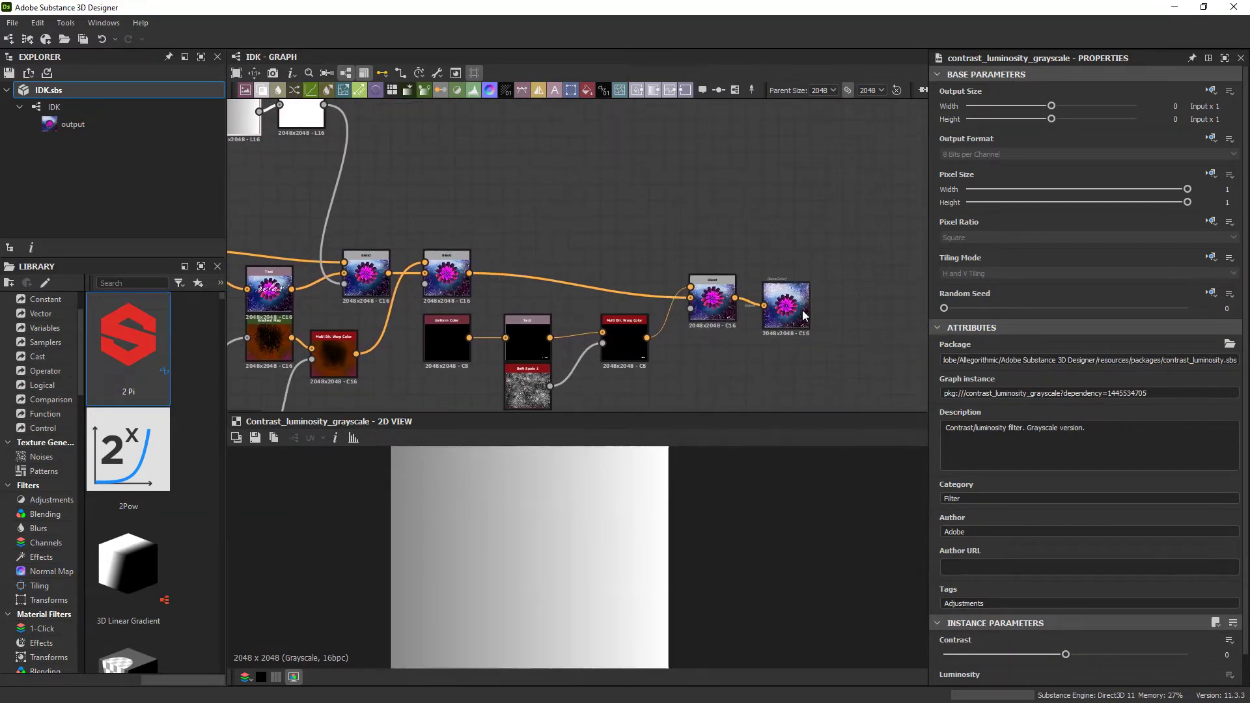
Preview the output and test the first Contrast/Luminosity Grayscale node's Luminosity at -0.5 and 0.56.
double_click(802, 309)
click(382, 137)
scroll(1035, 586, down, 2)
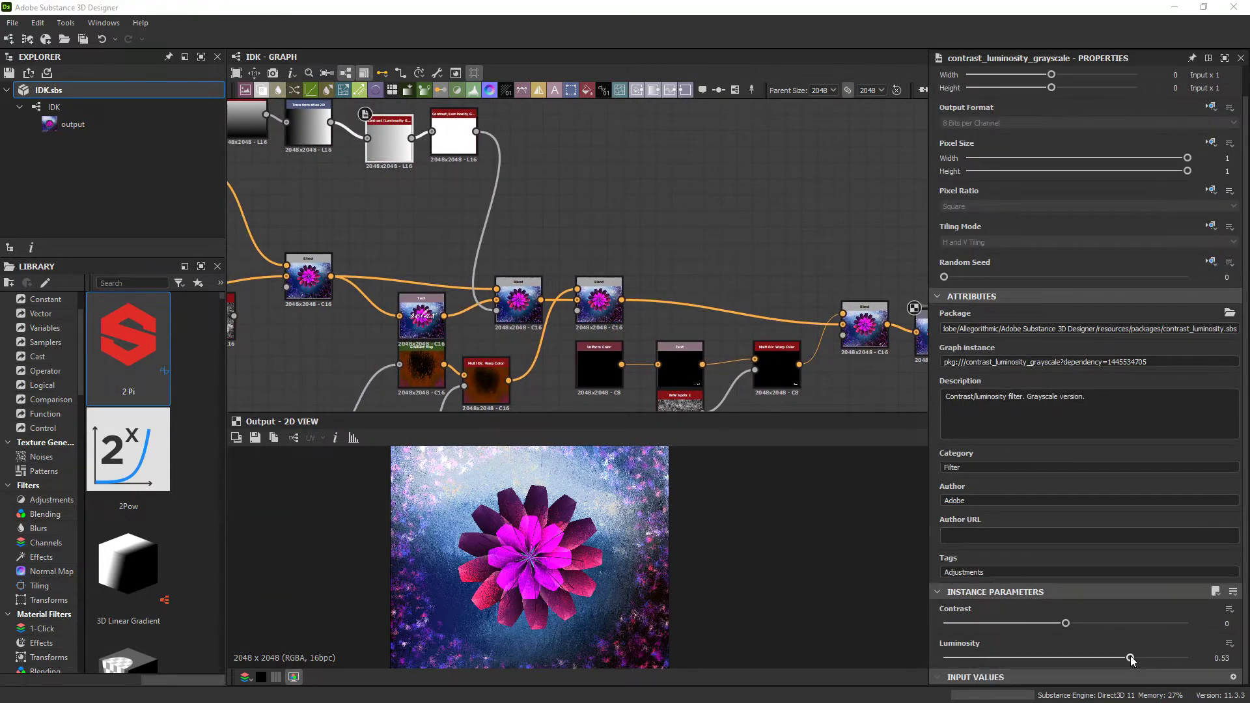
drag(1132, 660, 1005, 661)
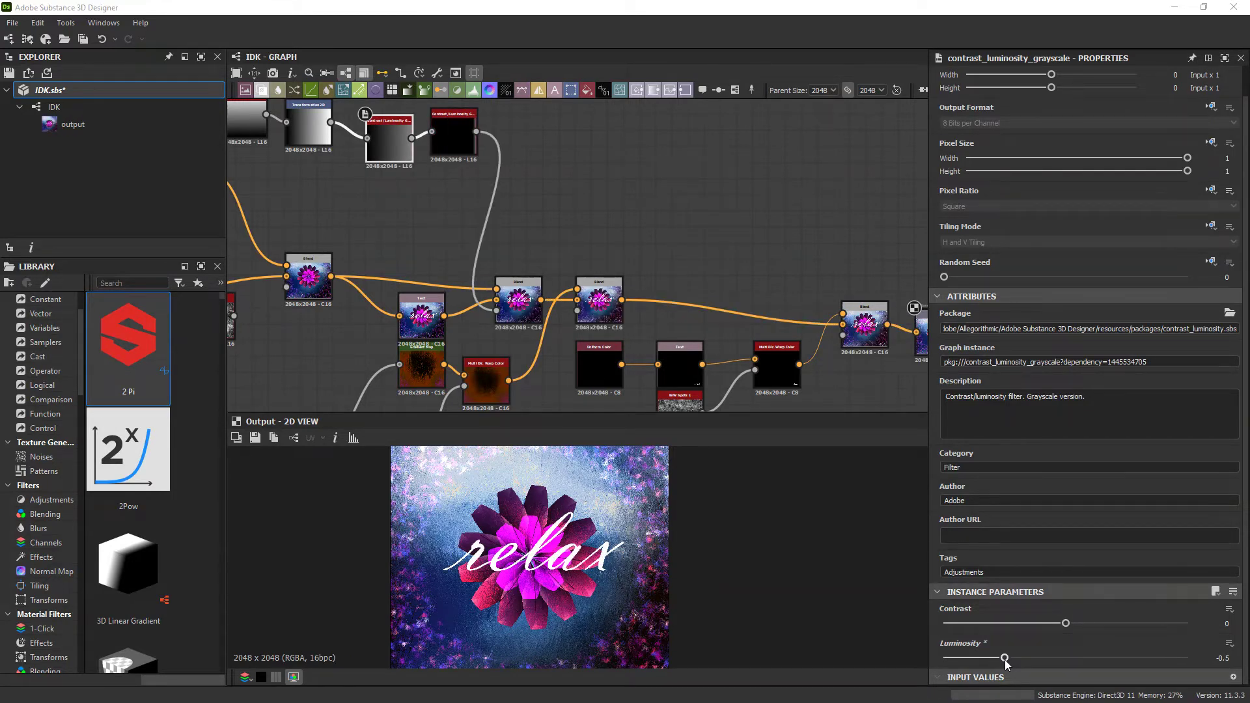
drag(1005, 660, 1134, 639)
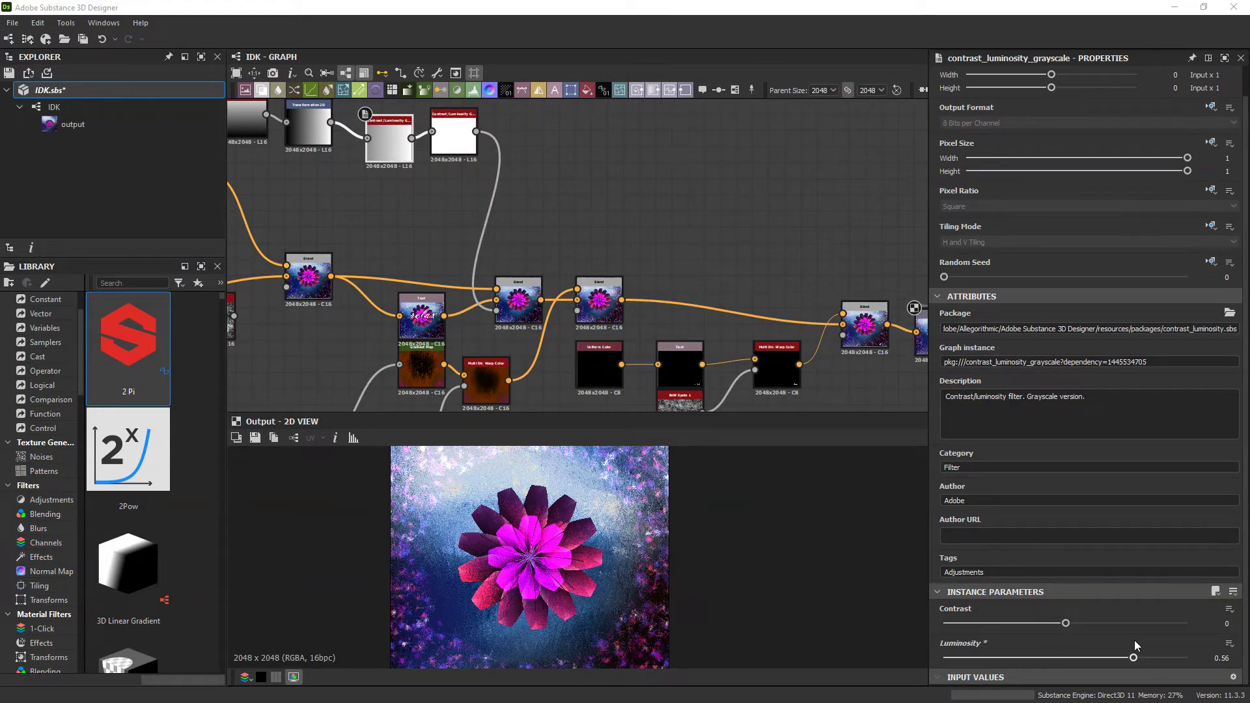
Add a Float input value to the first Contrast/Luminosity Grayscale node after Transformation 2D.
middle_drag(470, 221, 485, 217)
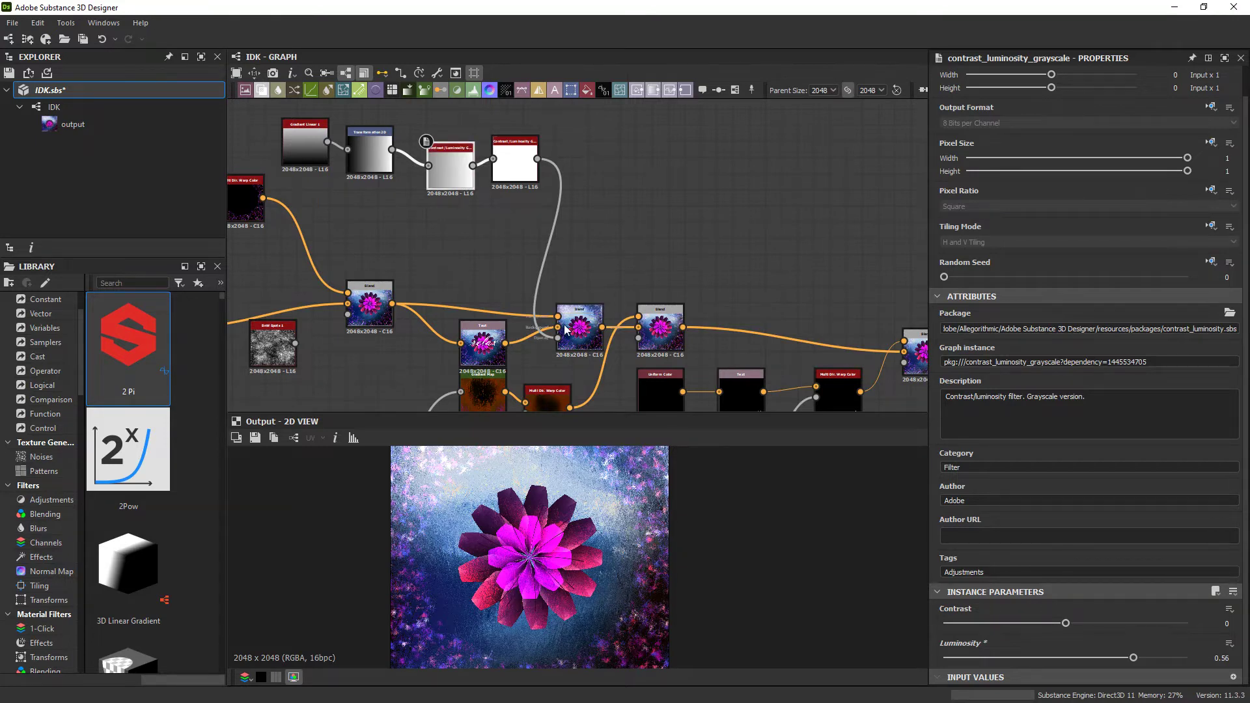
middle_drag(469, 218, 515, 278)
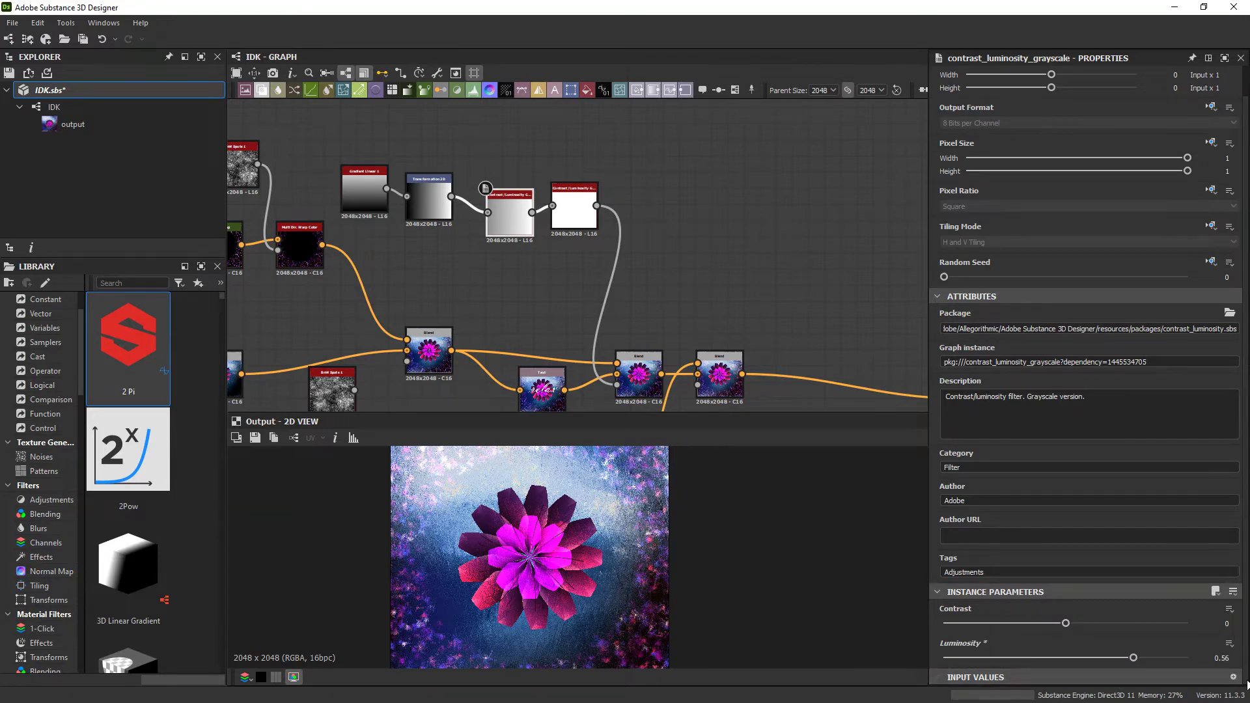
click(1229, 643)
click(1181, 654)
scroll(643, 350, up, 5)
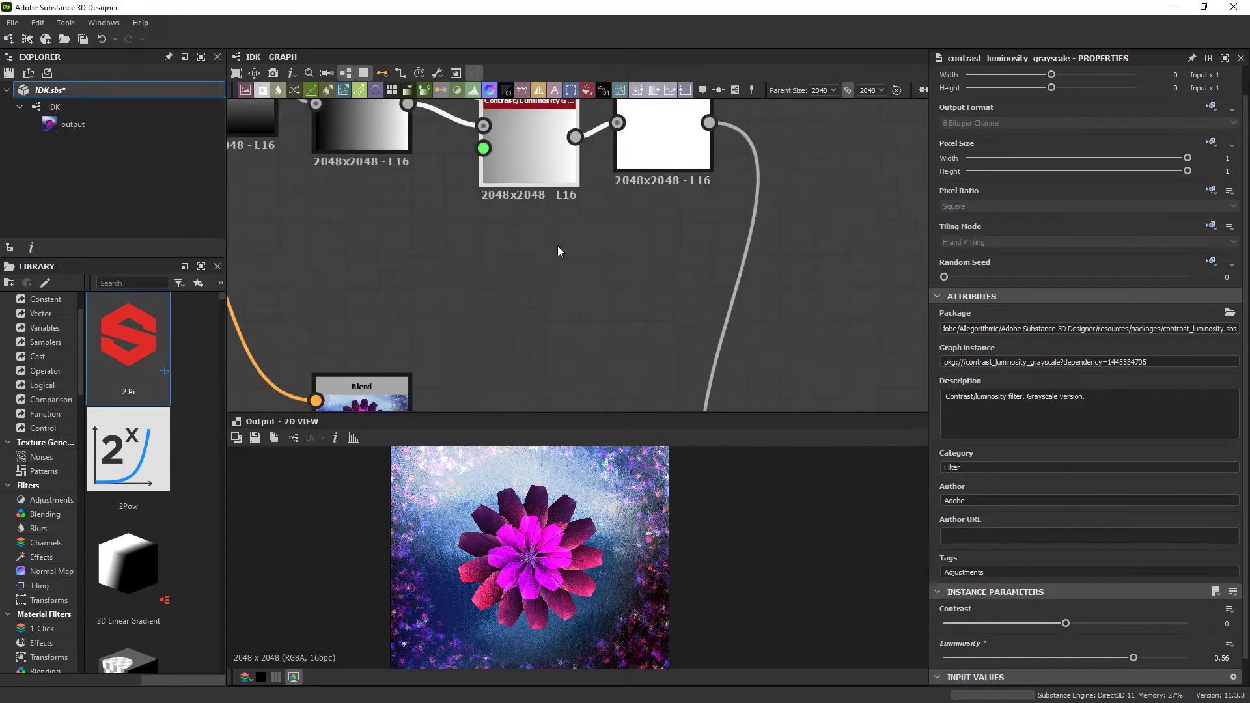
scroll(600, 247, up, 1)
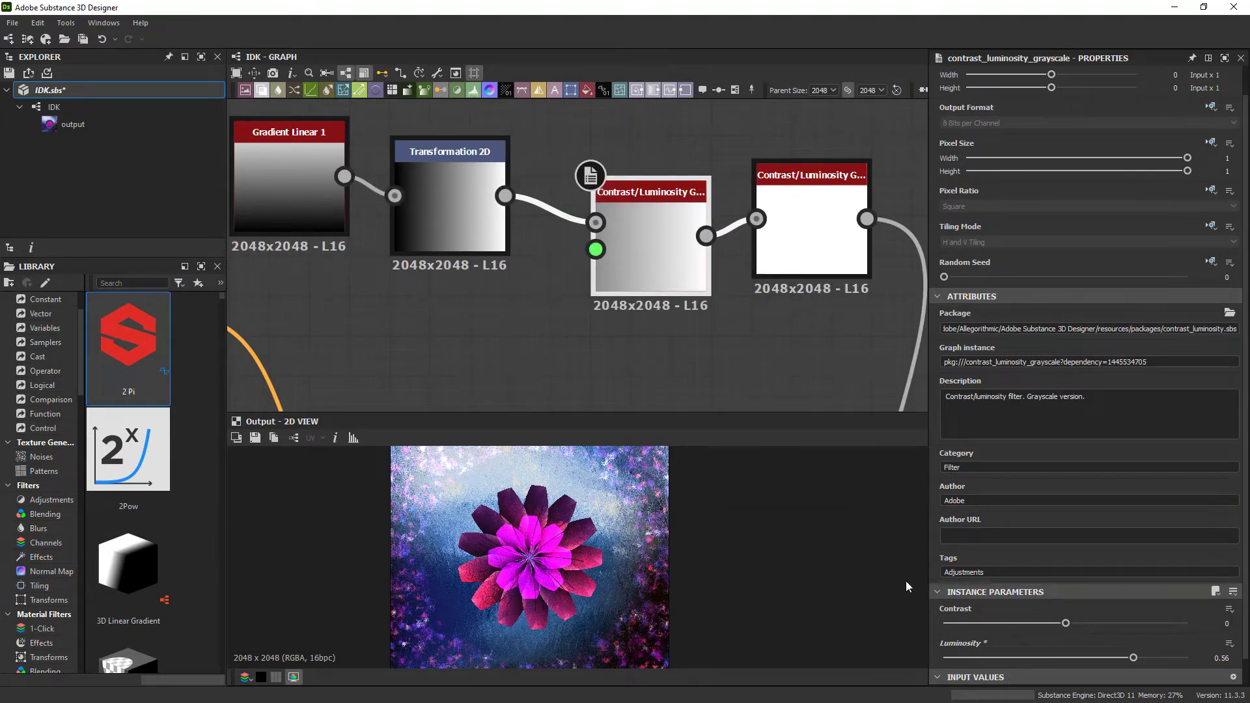
Drive the first Contrast/Luminosity Grayscale node's Luminosity with its #input value.
click(1229, 645)
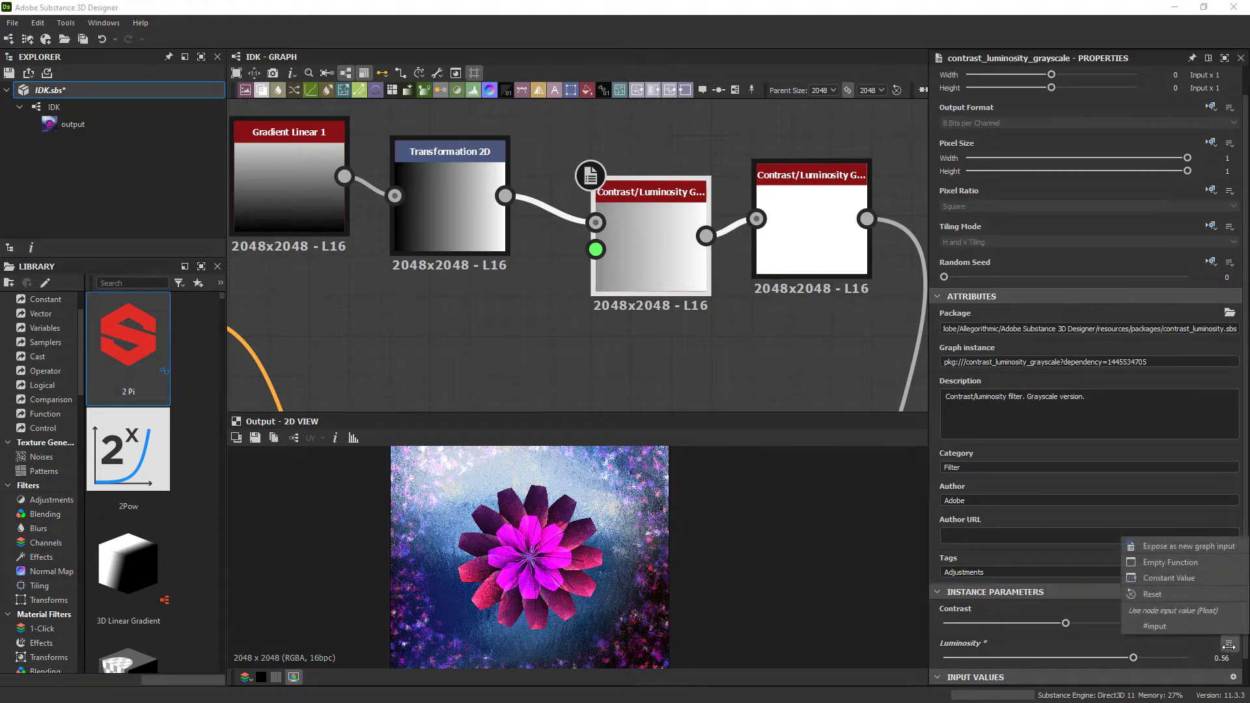
click(1155, 625)
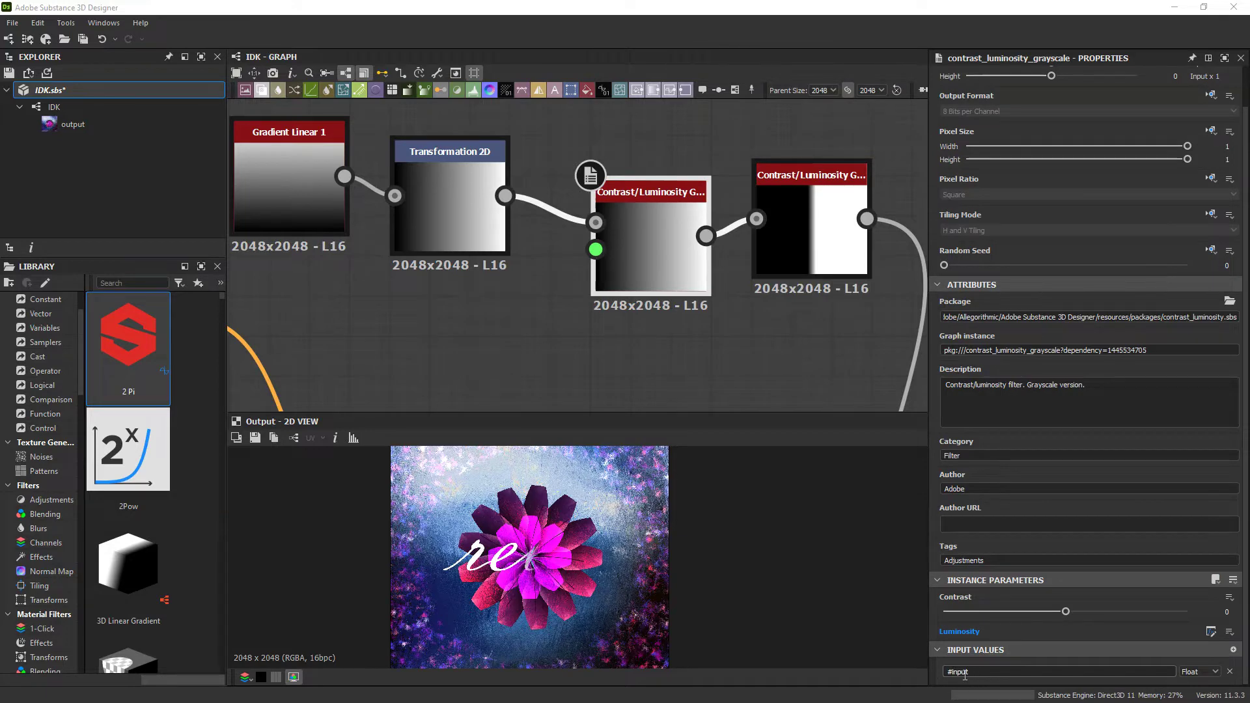
scroll(734, 355, down, 3)
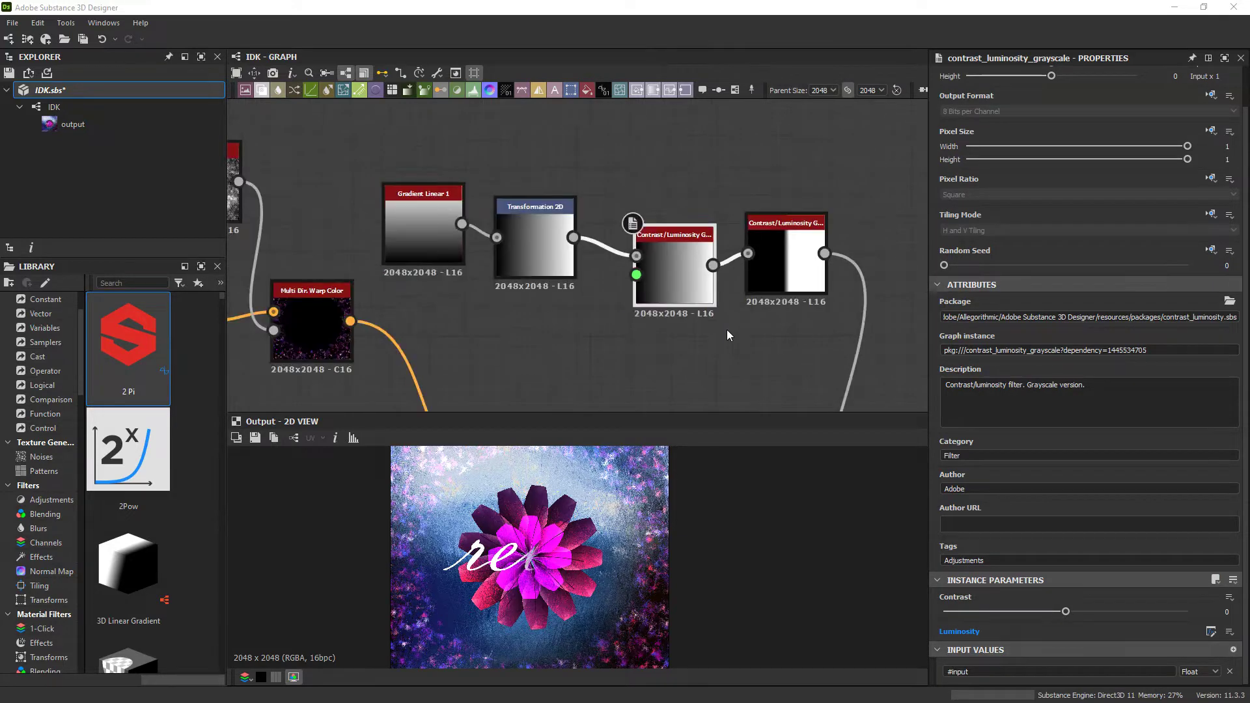
Add a Value Processor connected to the Contrast/Luminosity node's value input and place it below Transformation 2D.
middle_drag(726, 330, 618, 309)
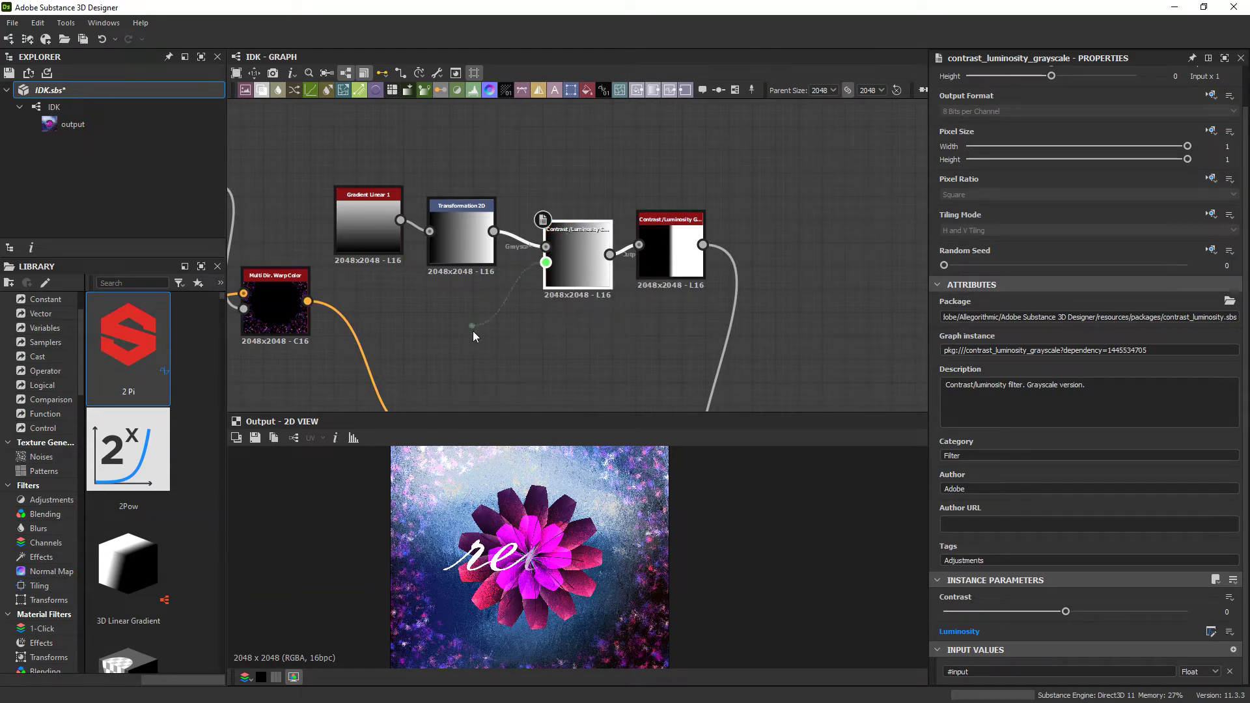
right_click(486, 354)
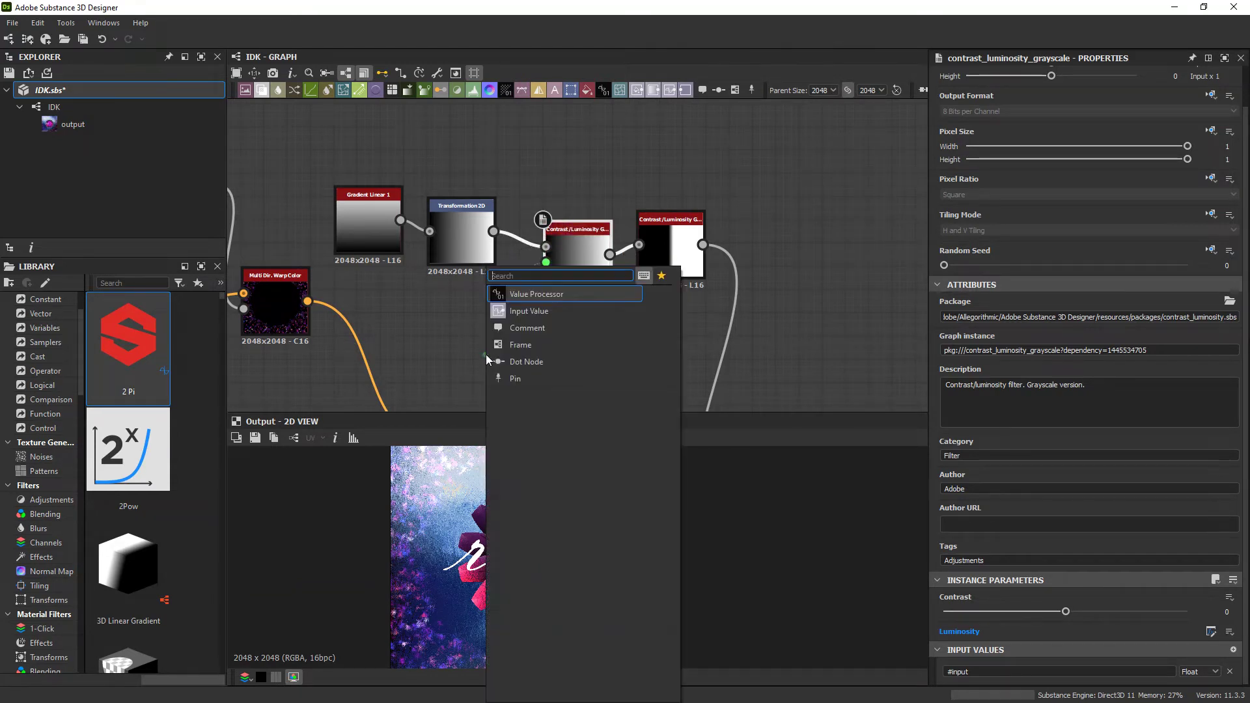
click(554, 294)
drag(467, 365, 459, 333)
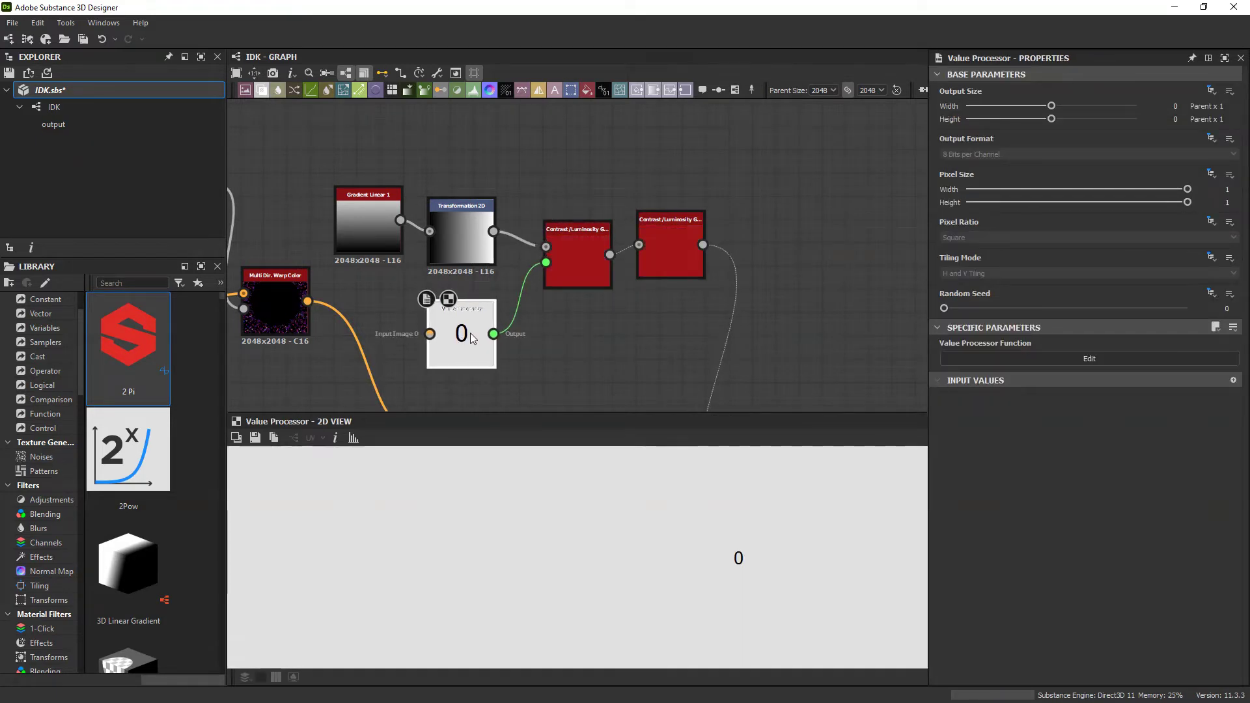
Open the Value Processor's function for editing and add a Get Float node to it.
click(1013, 361)
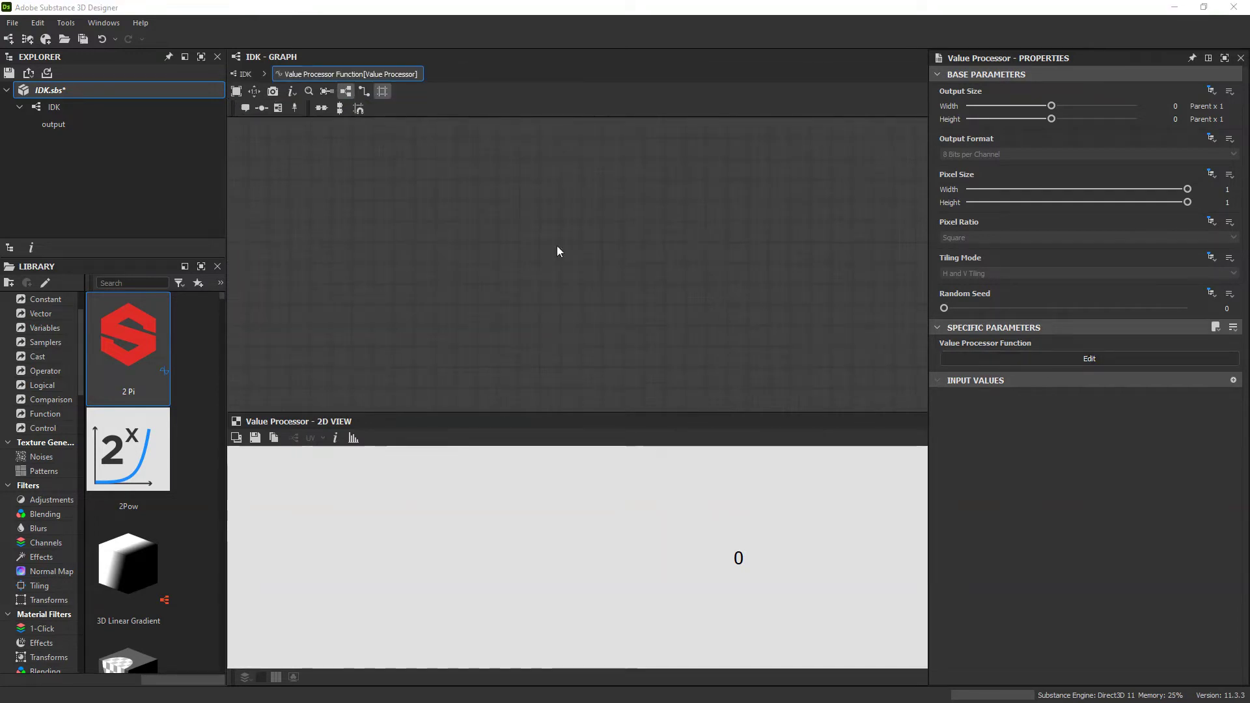
click(246, 74)
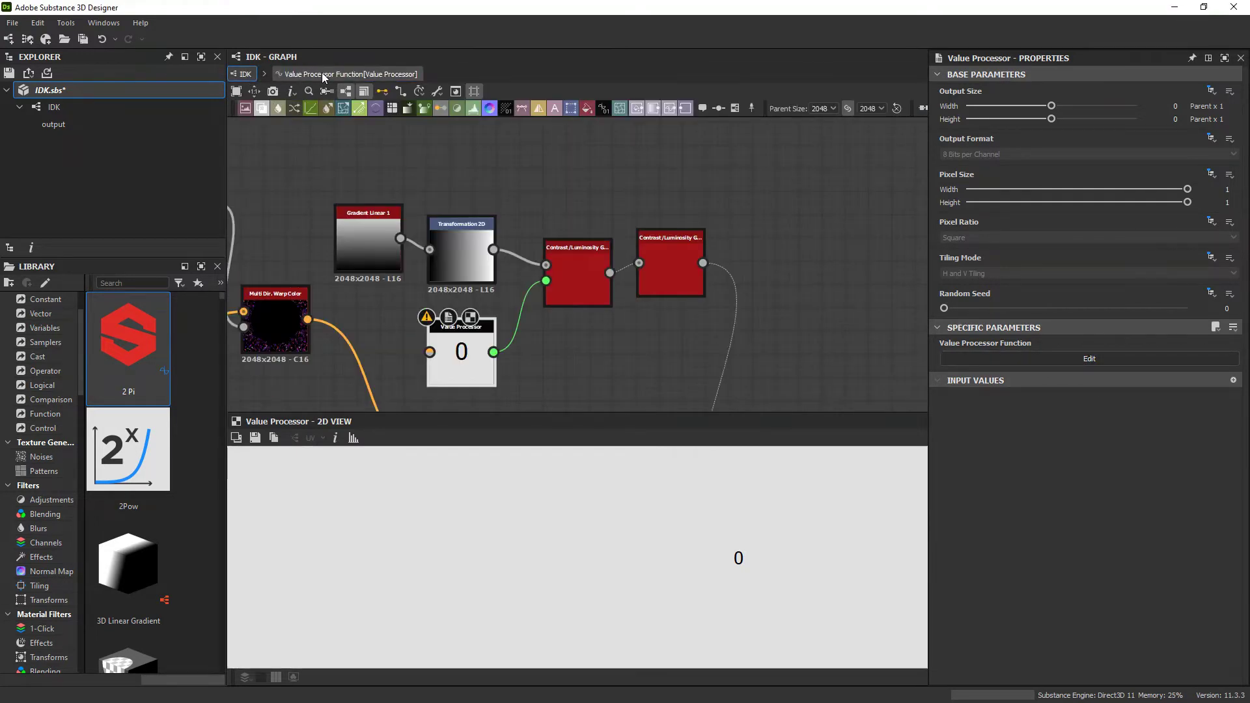
click(308, 75)
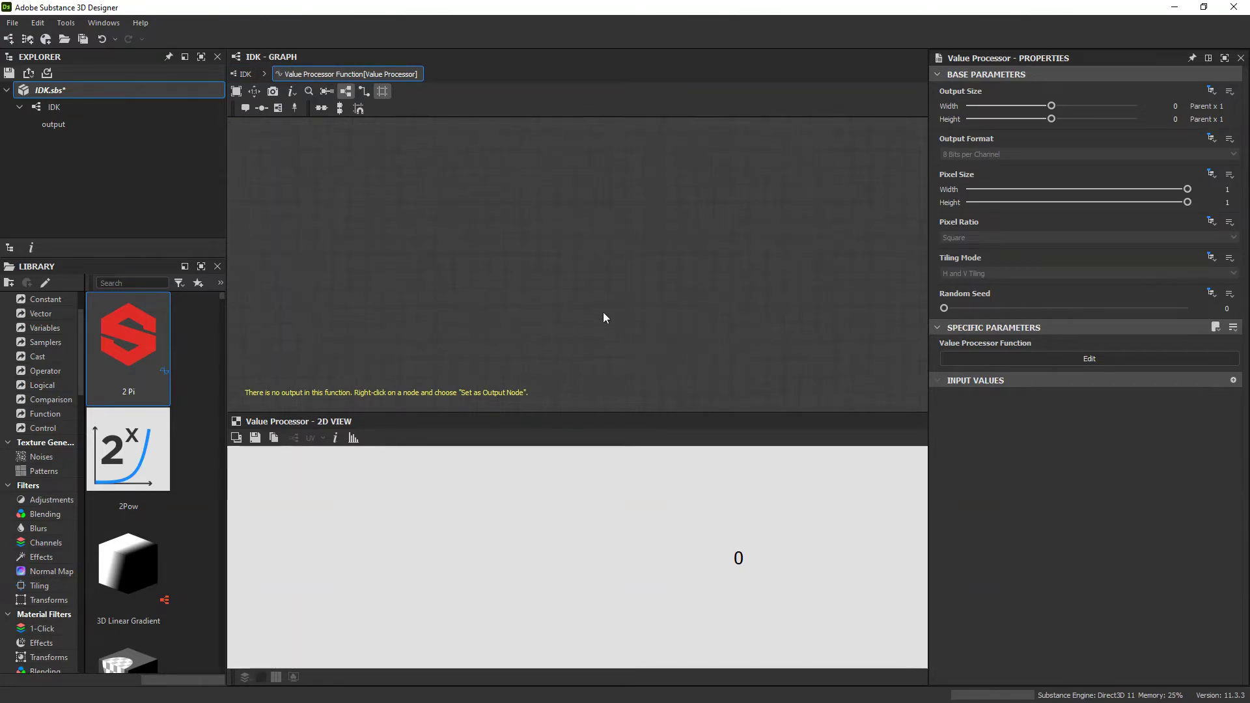
right_click(551, 302)
mouse_move(611, 310)
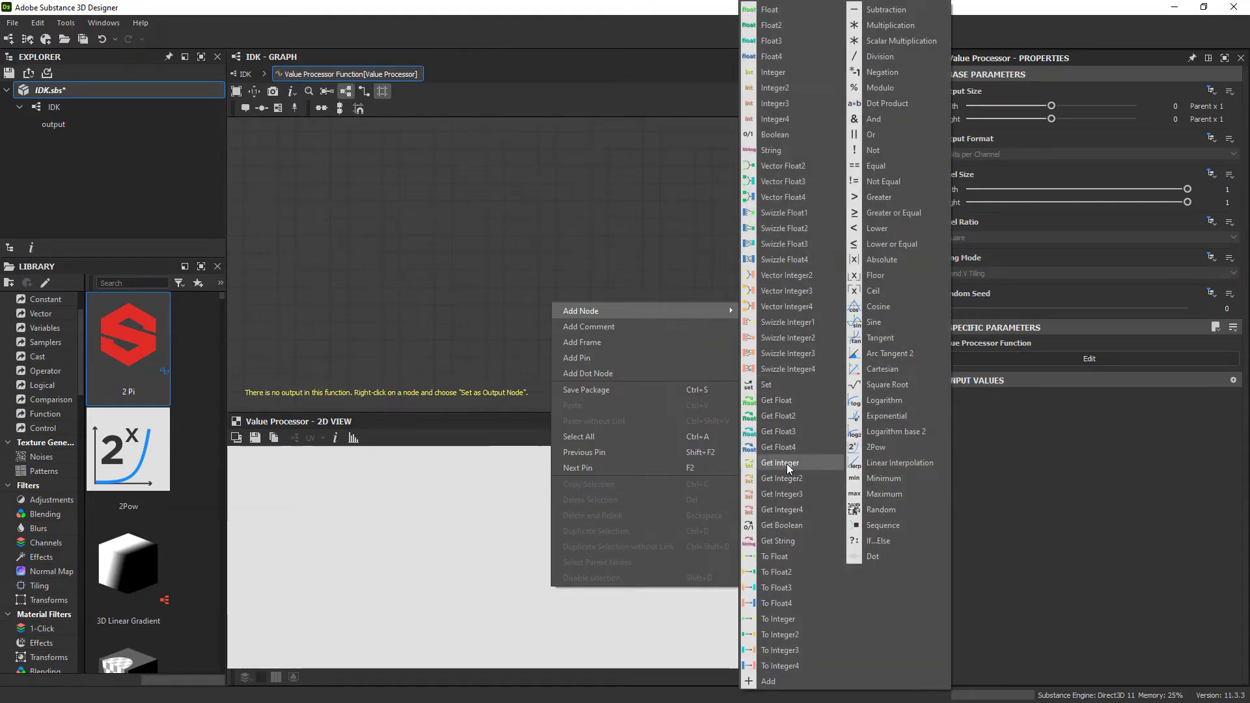
click(792, 402)
drag(555, 297, 498, 284)
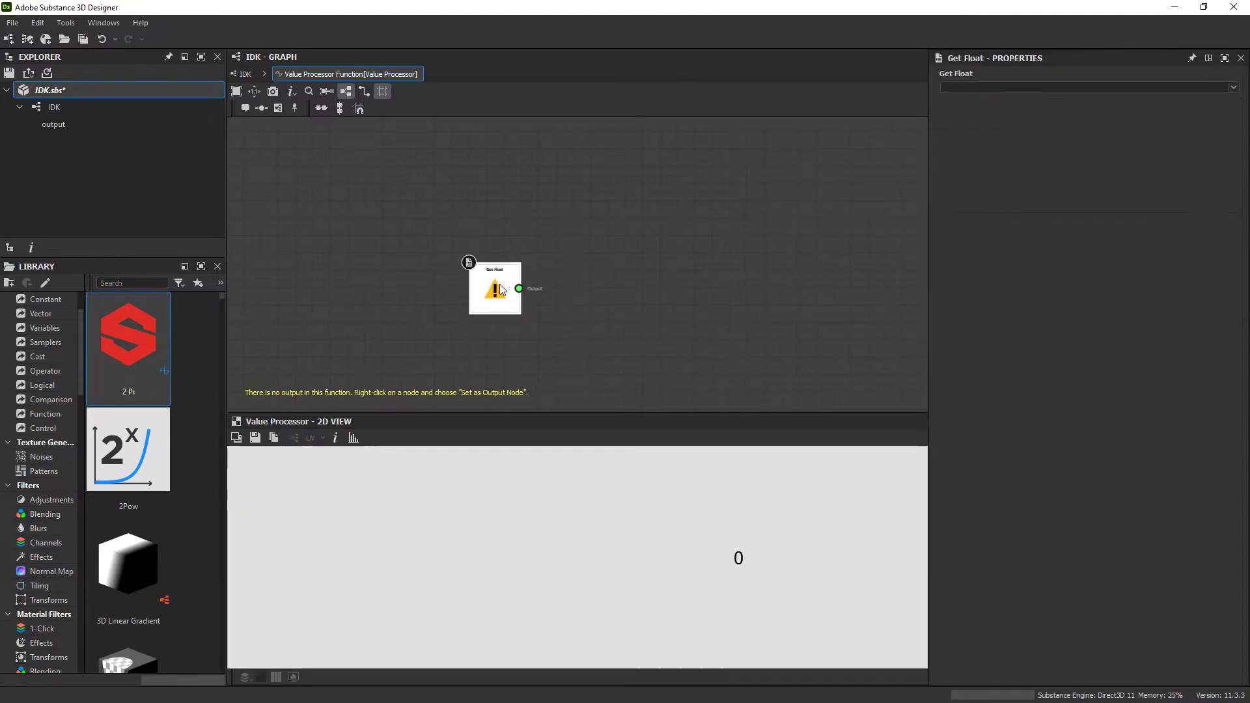
Set the Get Float node's variable to $time.
click(1228, 88)
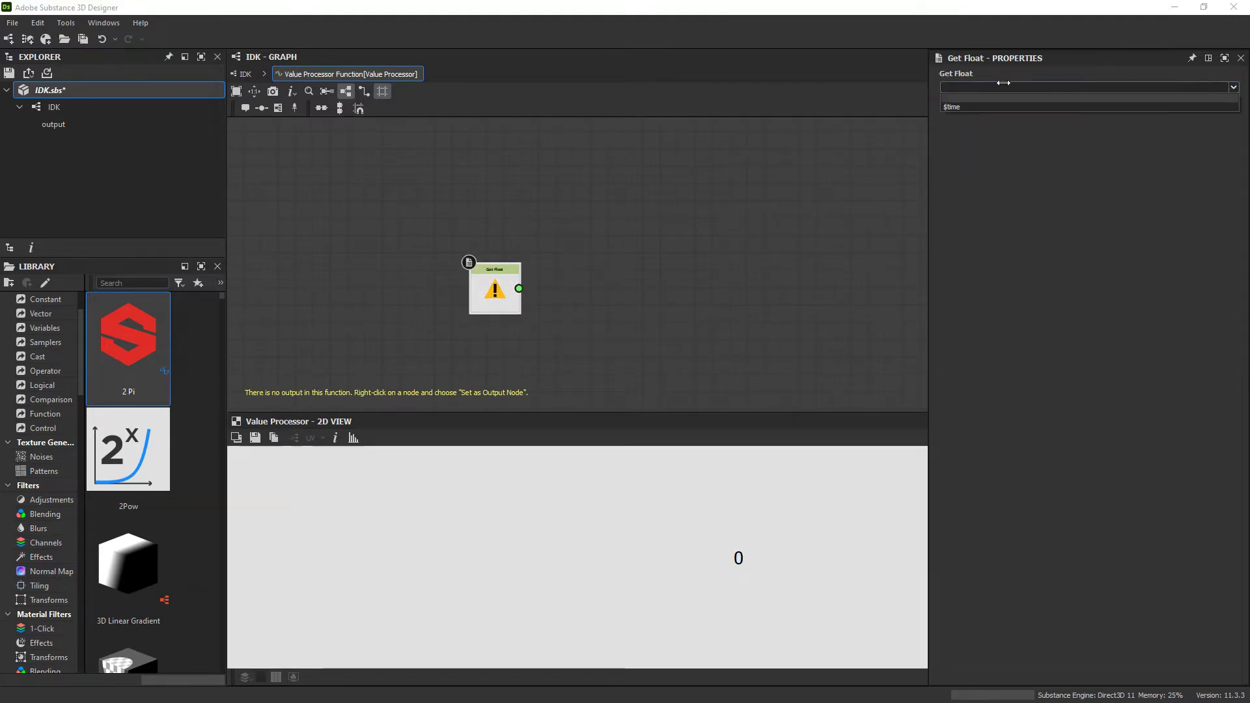
click(951, 107)
scroll(498, 294, up, 2)
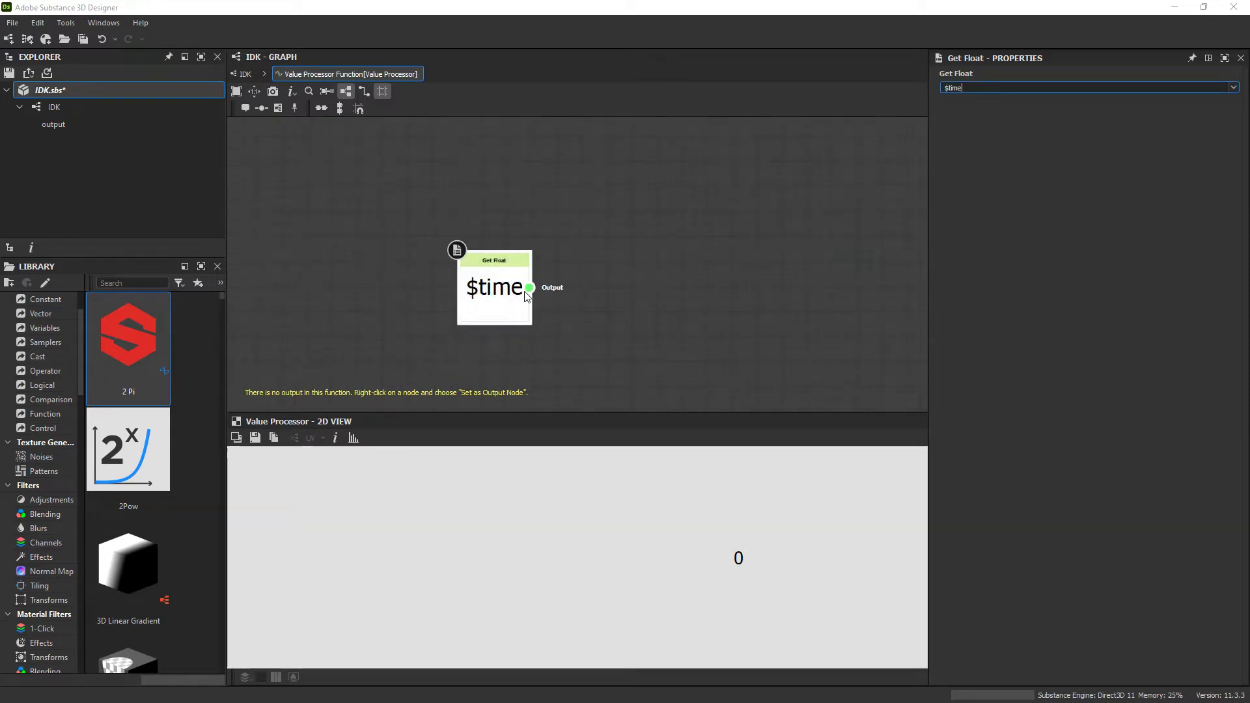
middle_drag(550, 322, 544, 303)
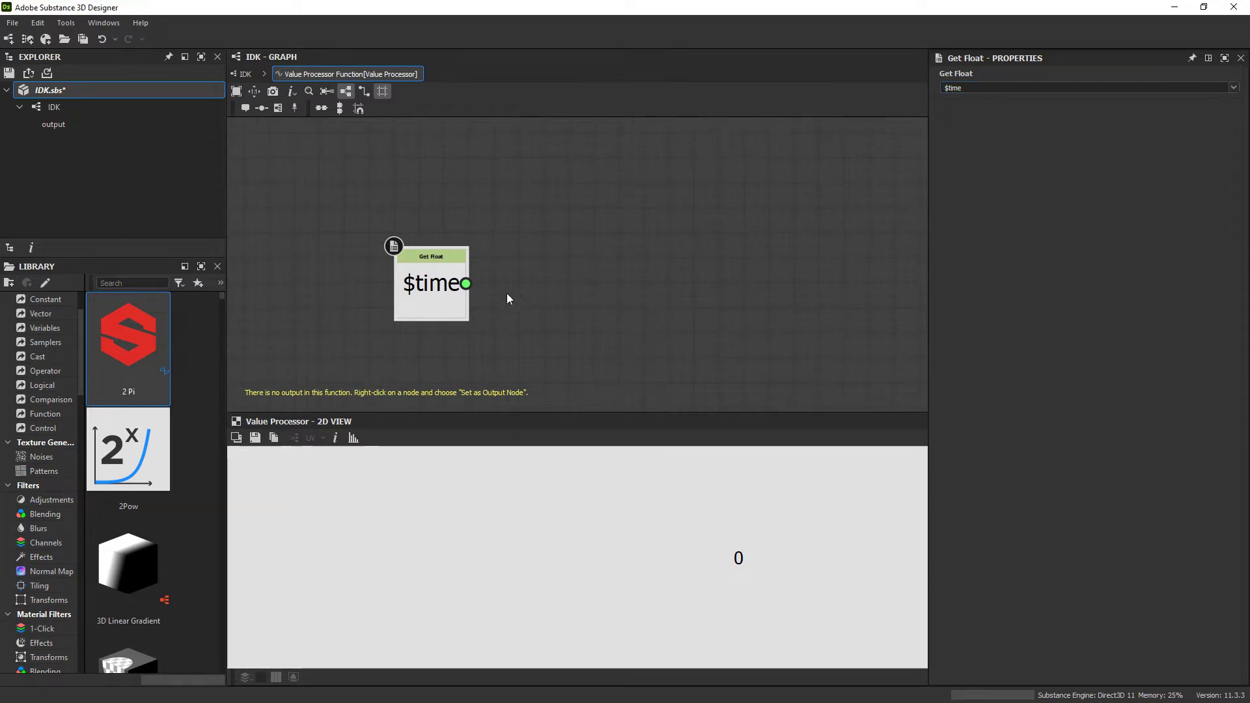
Set the $time Get Float node as the function's output node and save the package.
right_click(437, 289)
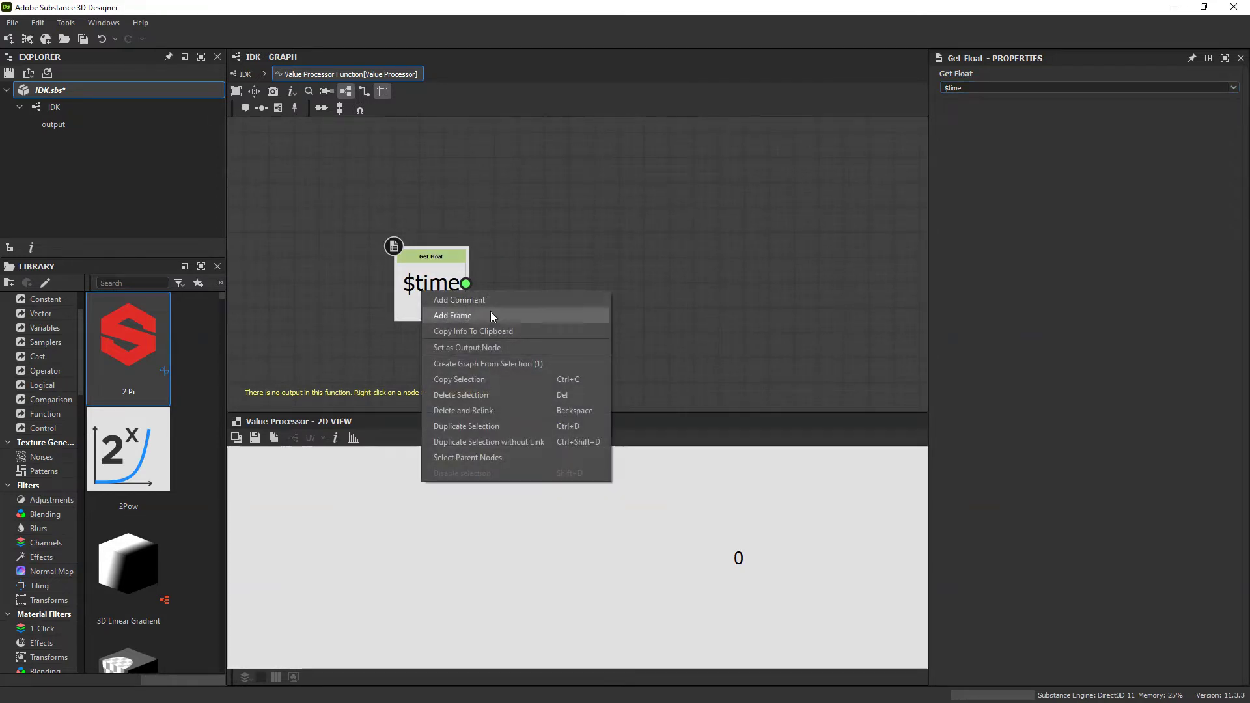
click(481, 347)
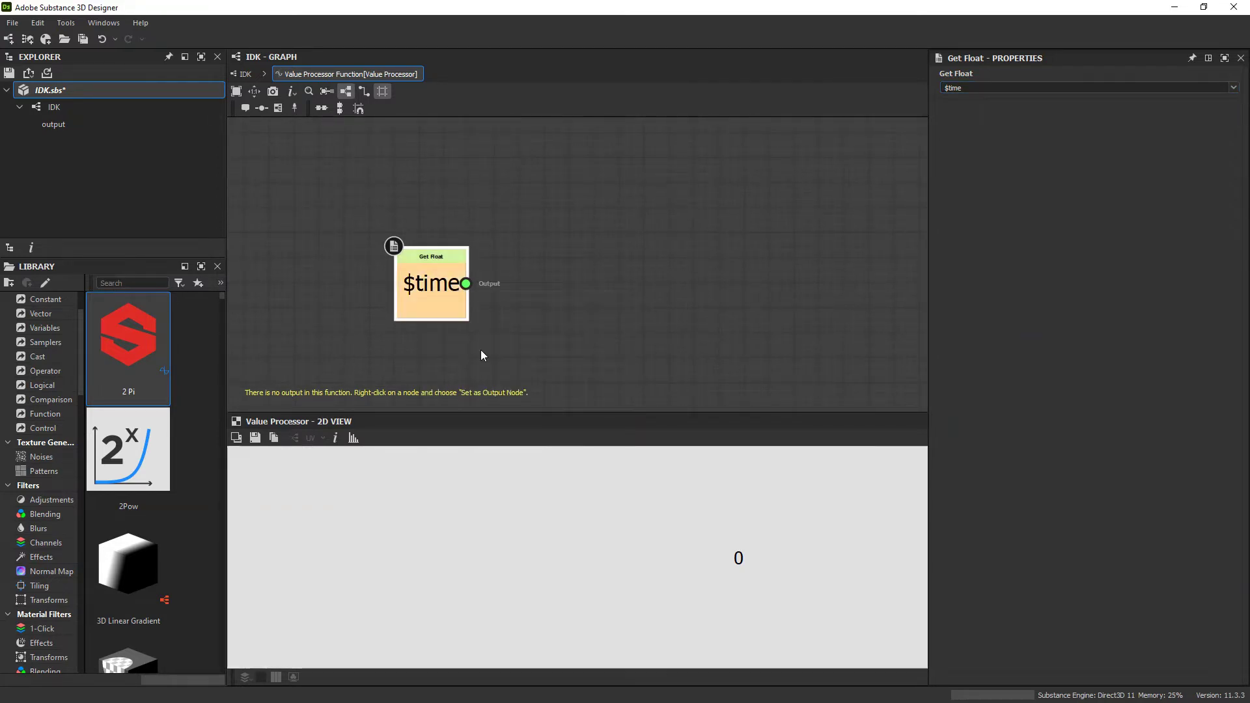
key(ctrl+s)
Return to the IDK graph, republish the package's .sbsar file and reload IDK.sbsar in Substance Player.
click(244, 73)
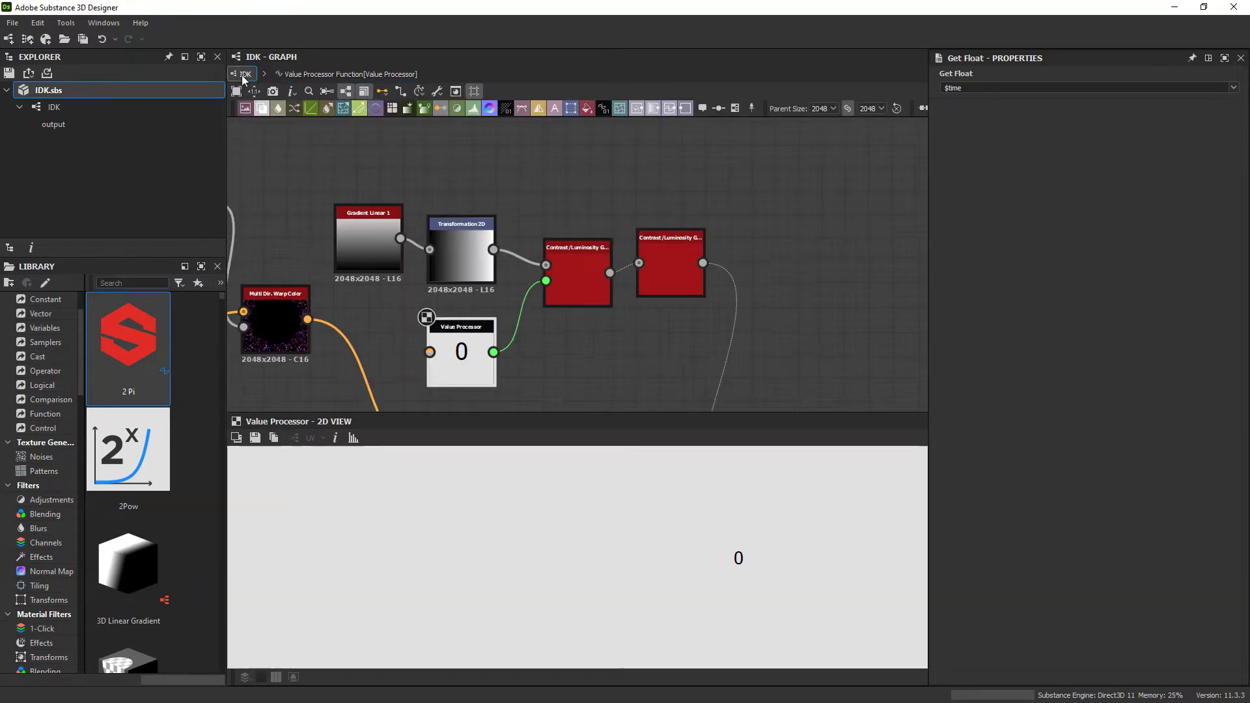
scroll(466, 262, down, 2)
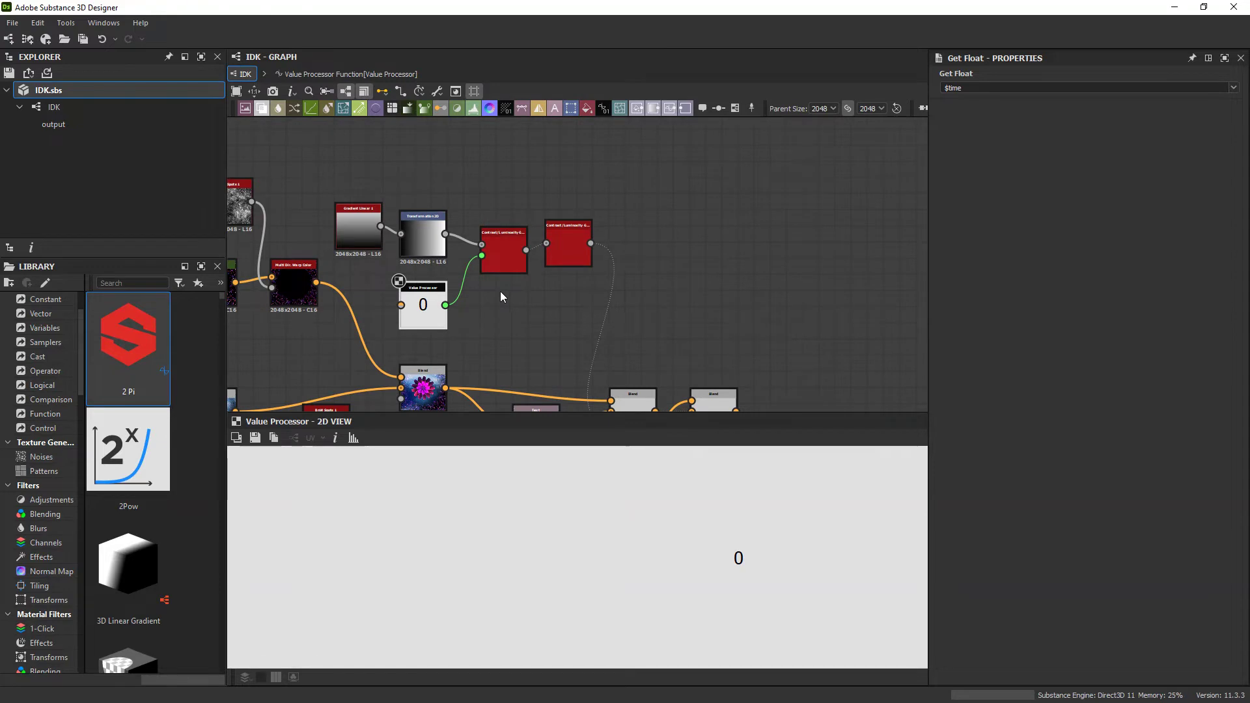
scroll(424, 307, up, 1)
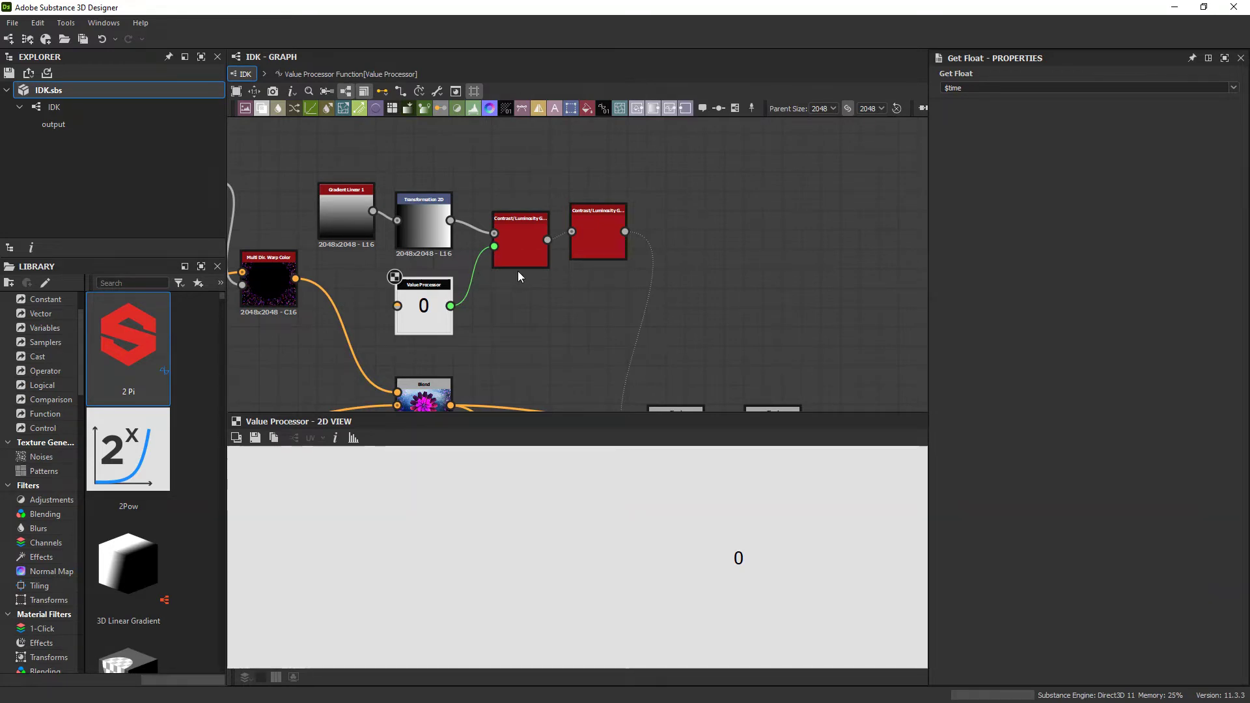
right_click(64, 88)
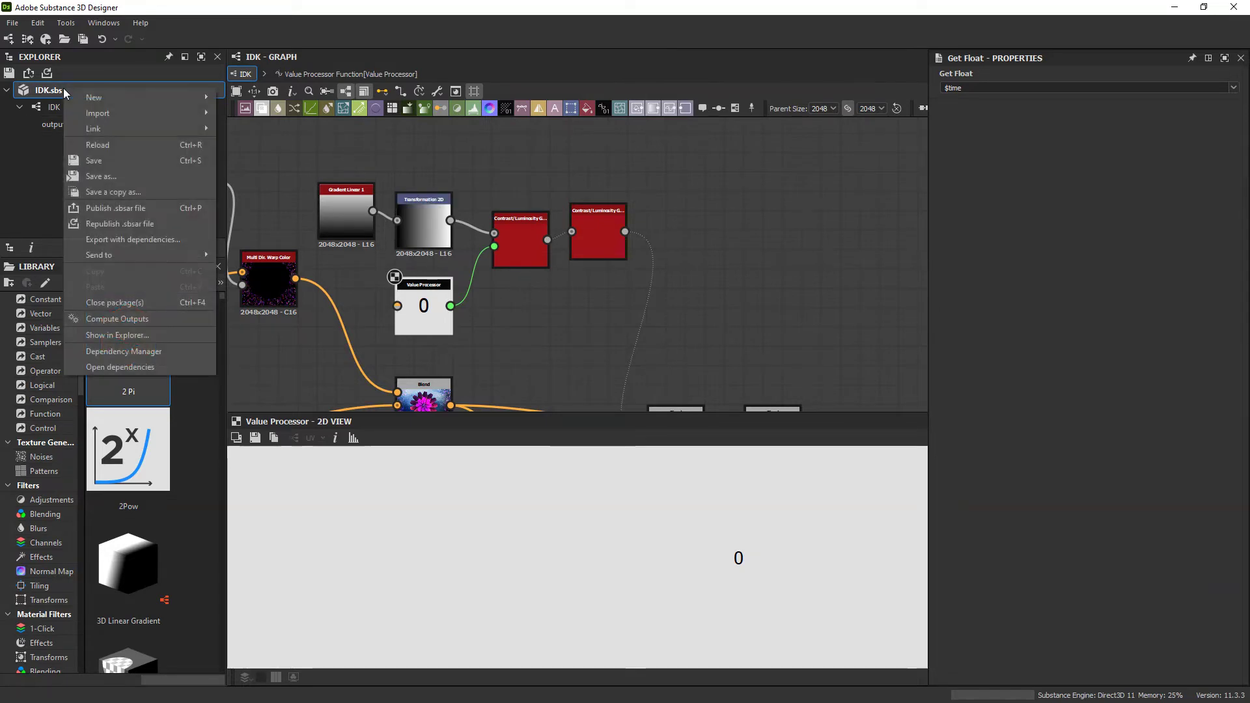
click(116, 224)
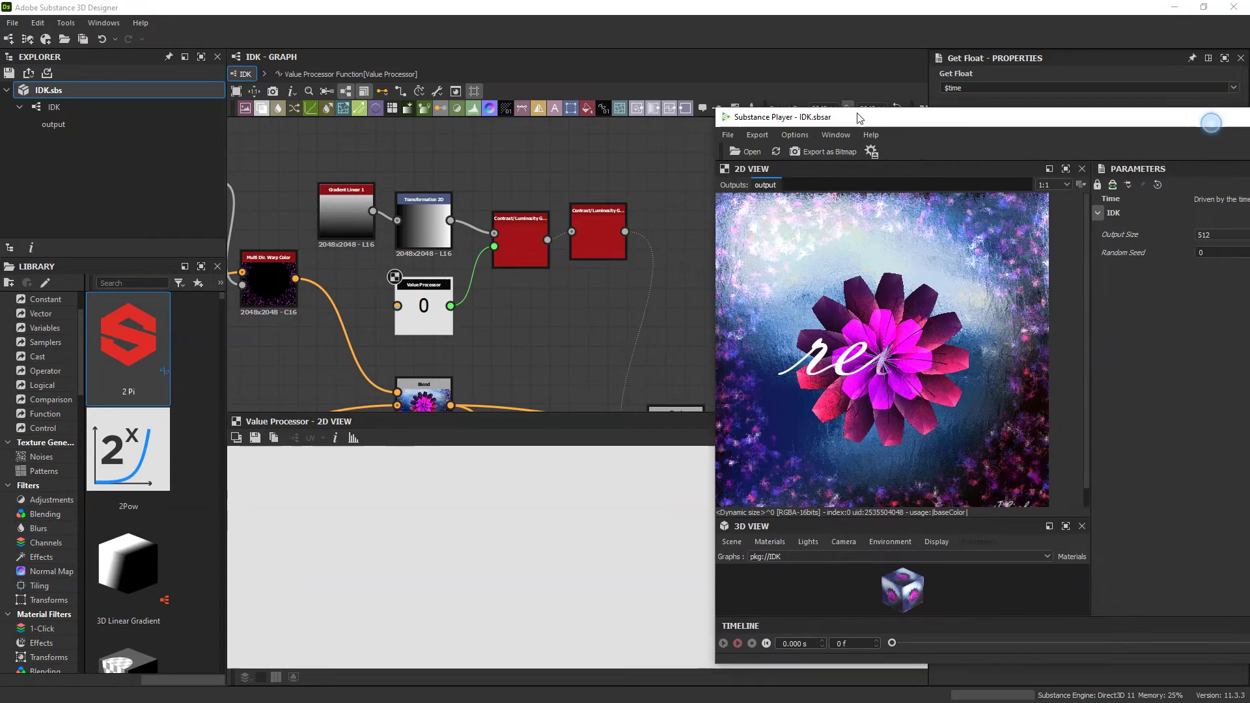
drag(849, 122, 542, 101)
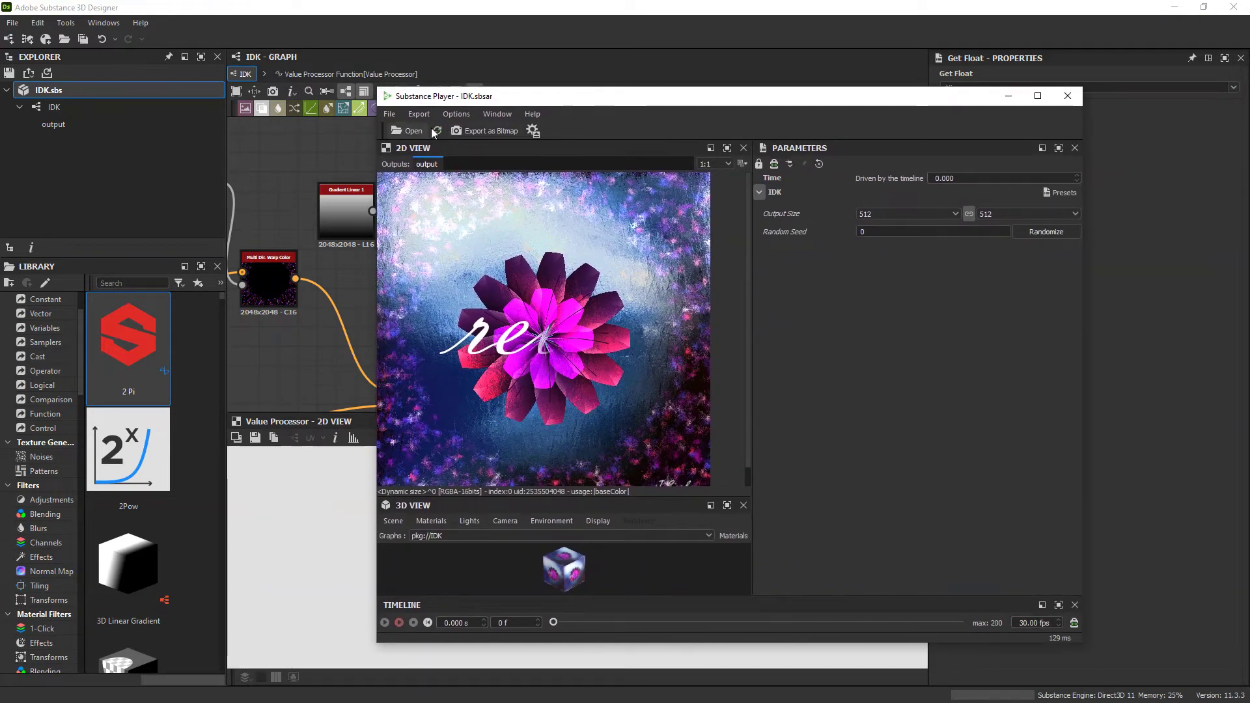
click(436, 131)
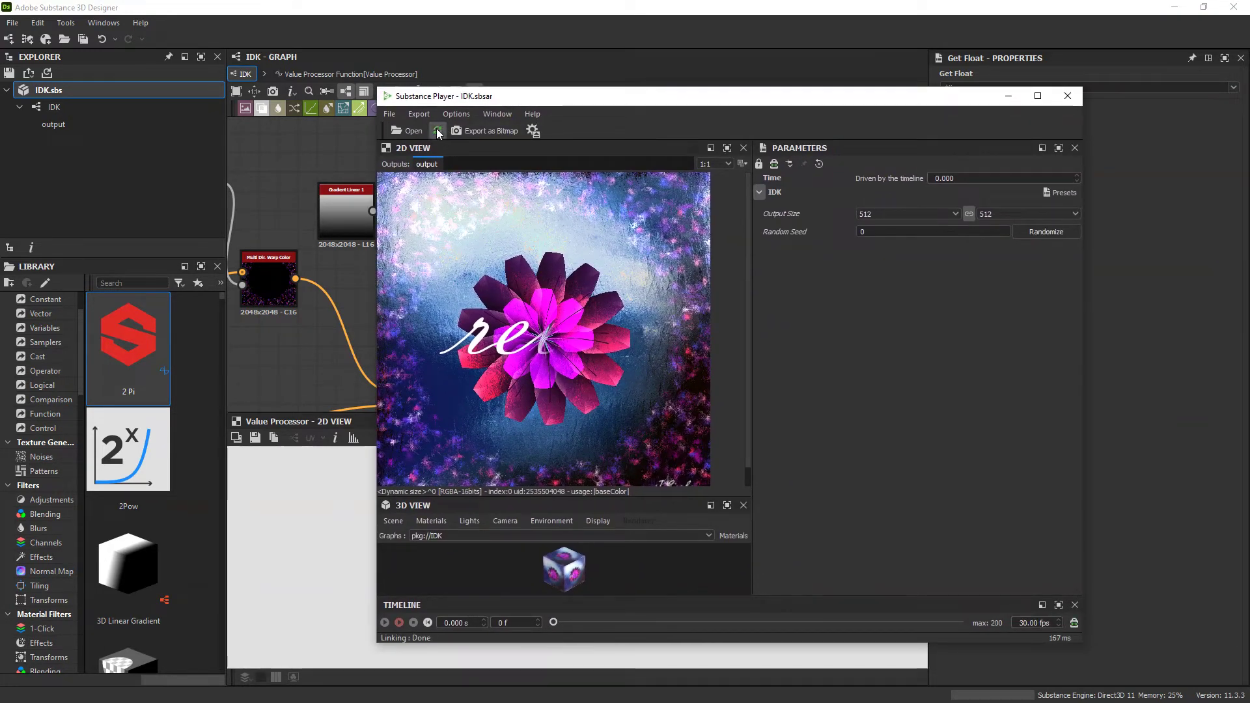
Play the reloaded IDK animation in Substance Player, check the text's behaviour over time, and move the player aside.
drag(559, 103, 648, 80)
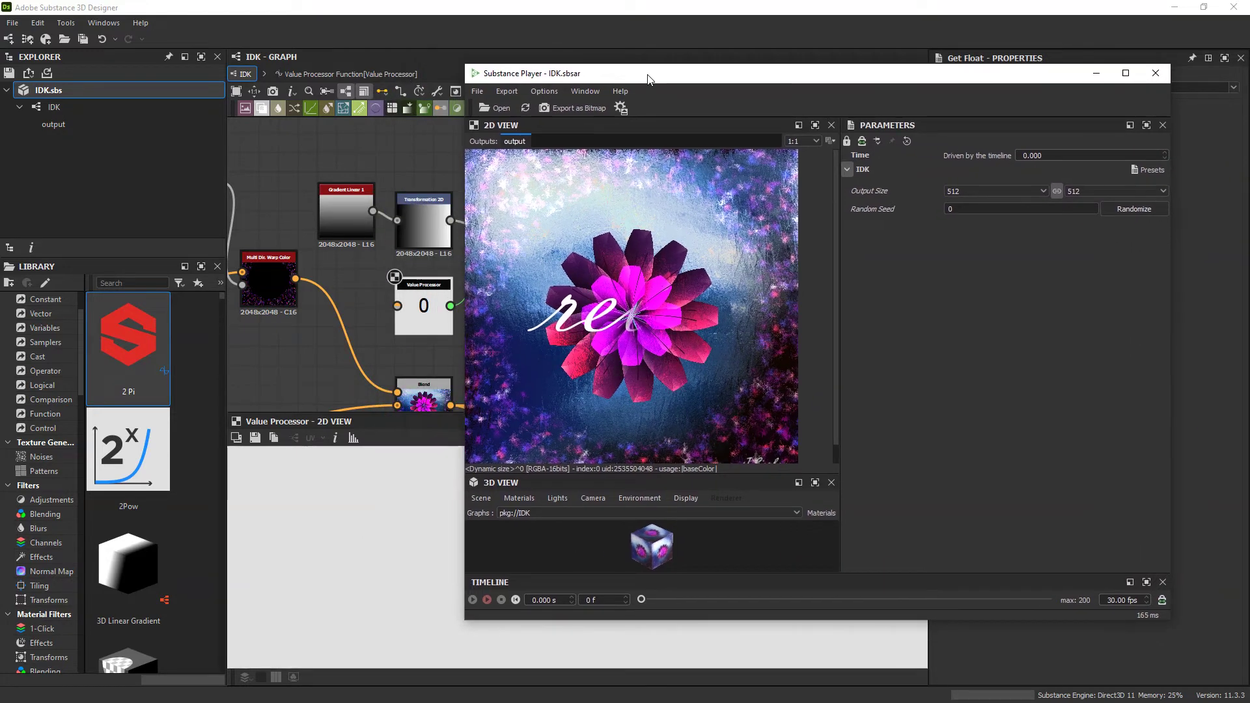
click(472, 603)
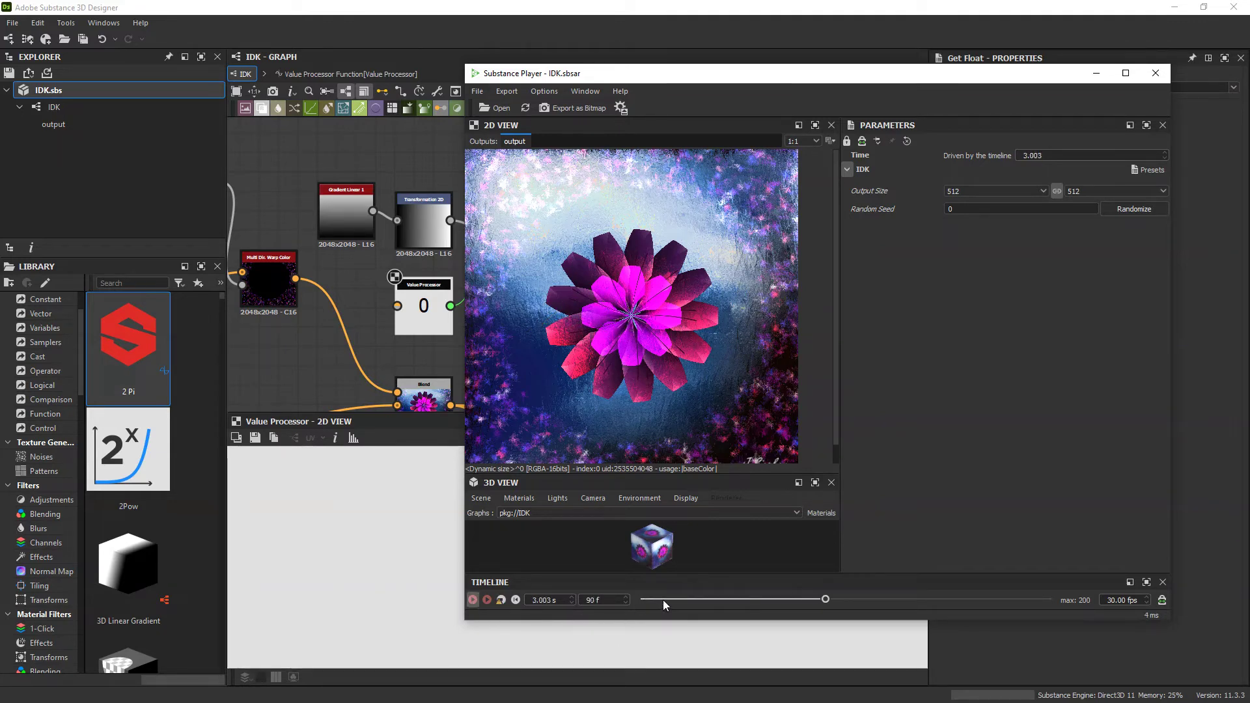
click(629, 600)
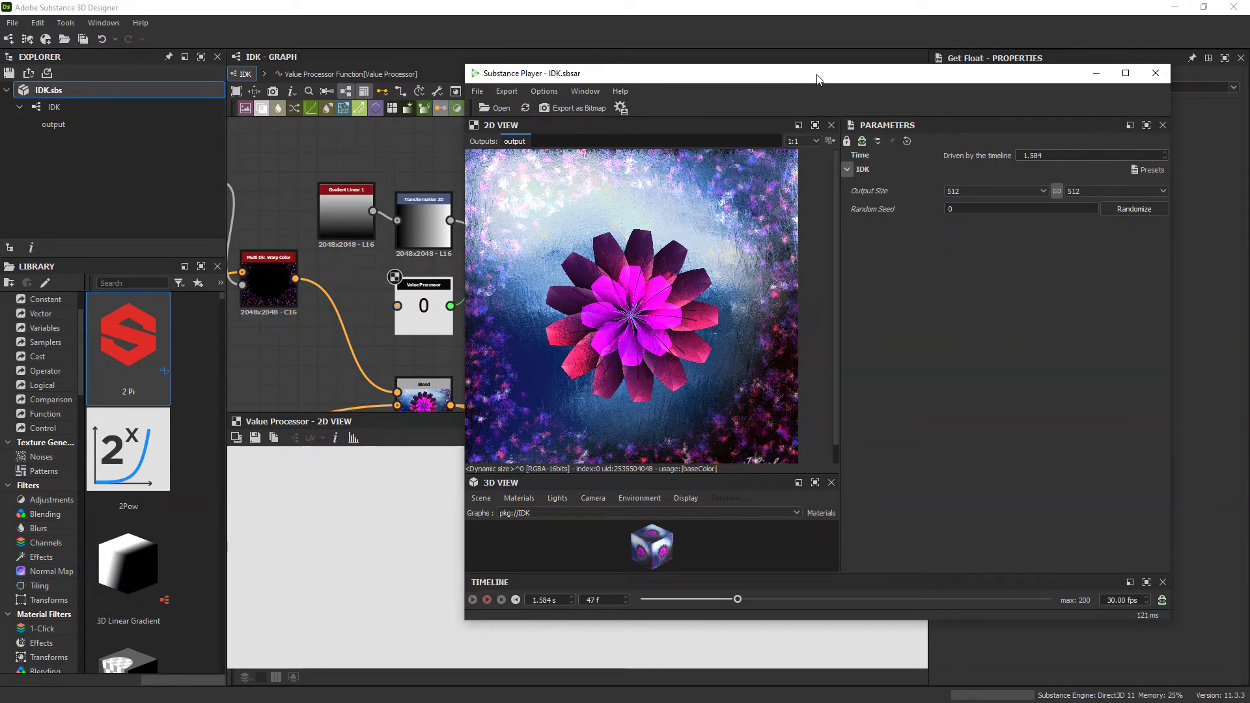
drag(806, 78, 1249, 62)
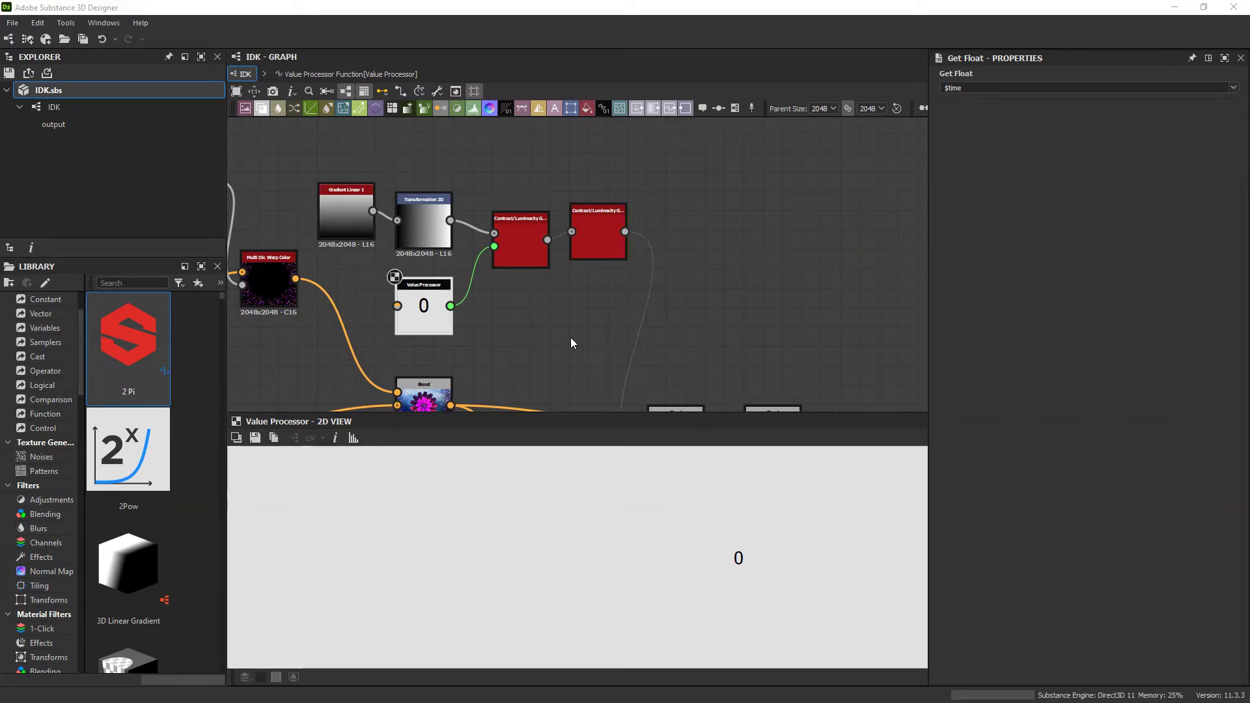
In the Value Processor's function, add a Subtraction node and feed the $time Get Float node into its second input.
click(312, 72)
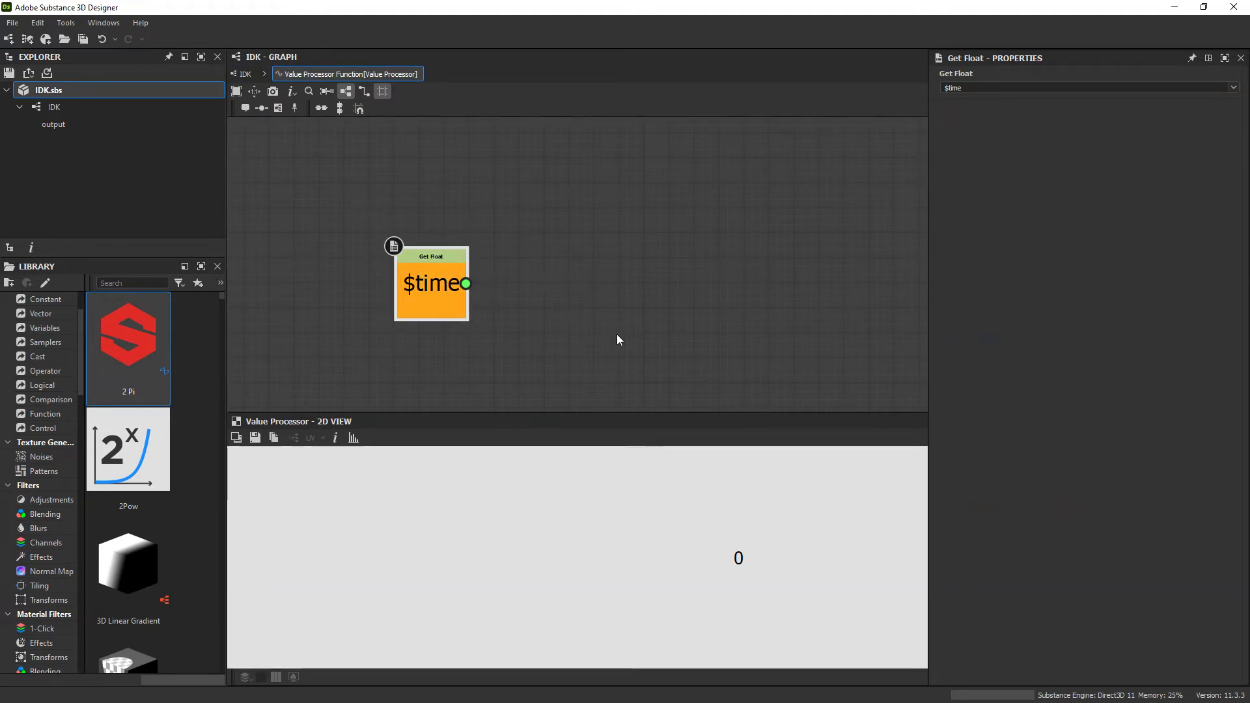
middle_drag(629, 357, 594, 344)
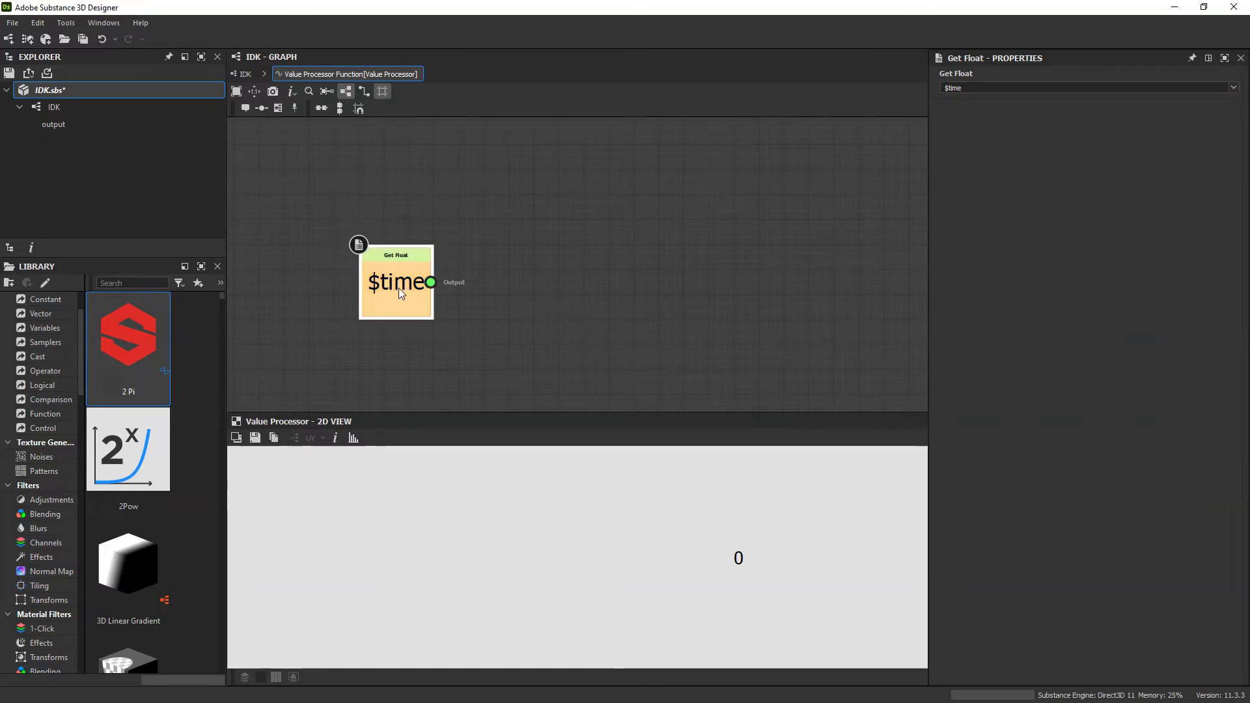
key(ctrl+z)
drag(380, 333, 383, 294)
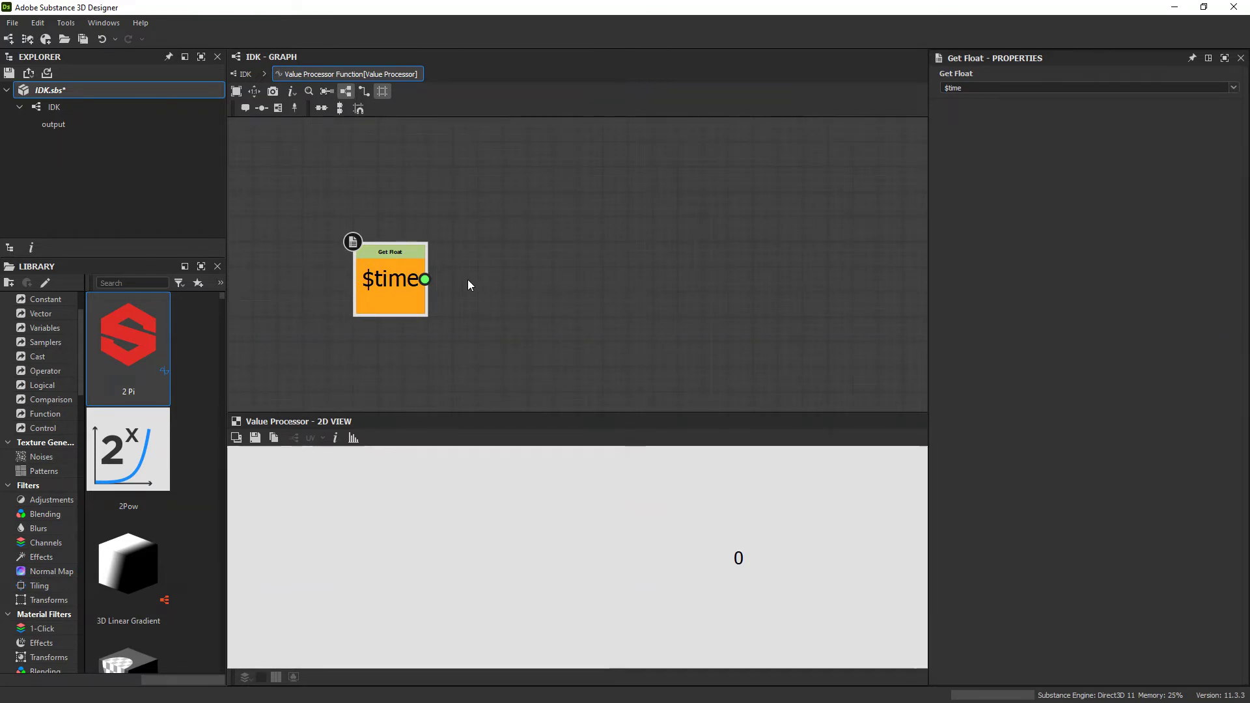
drag(426, 280, 557, 267)
text(sub)
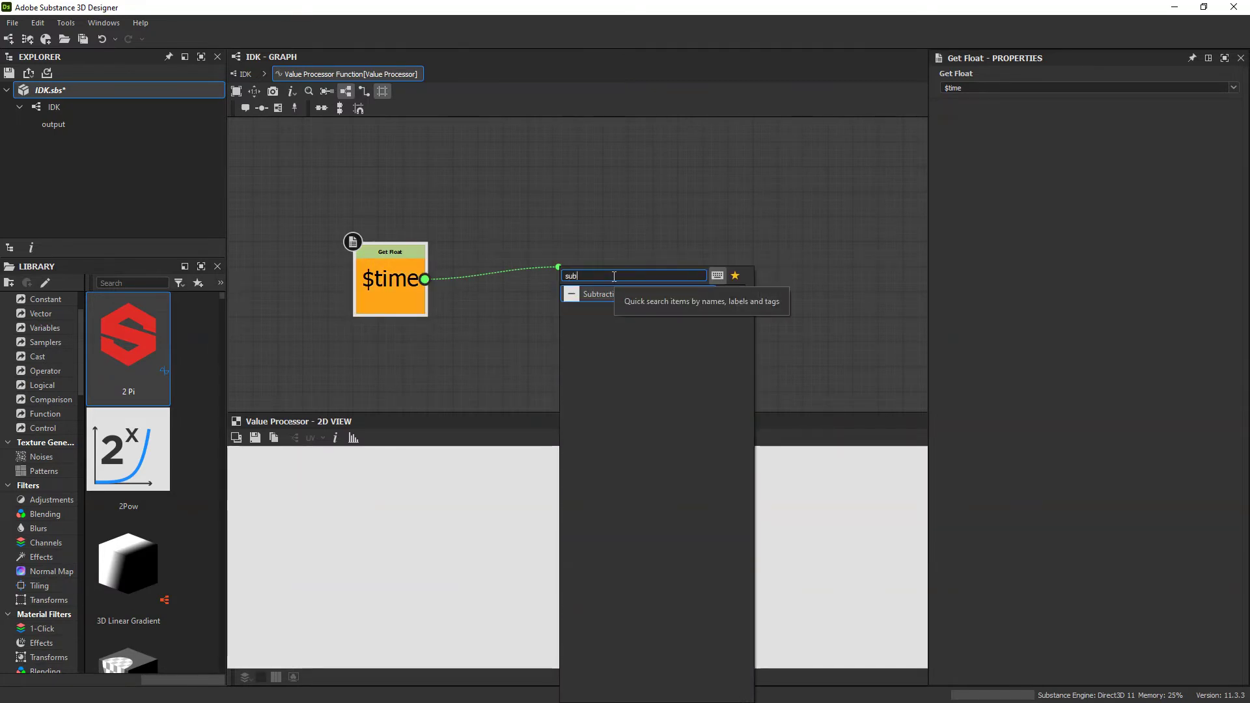
key(Return)
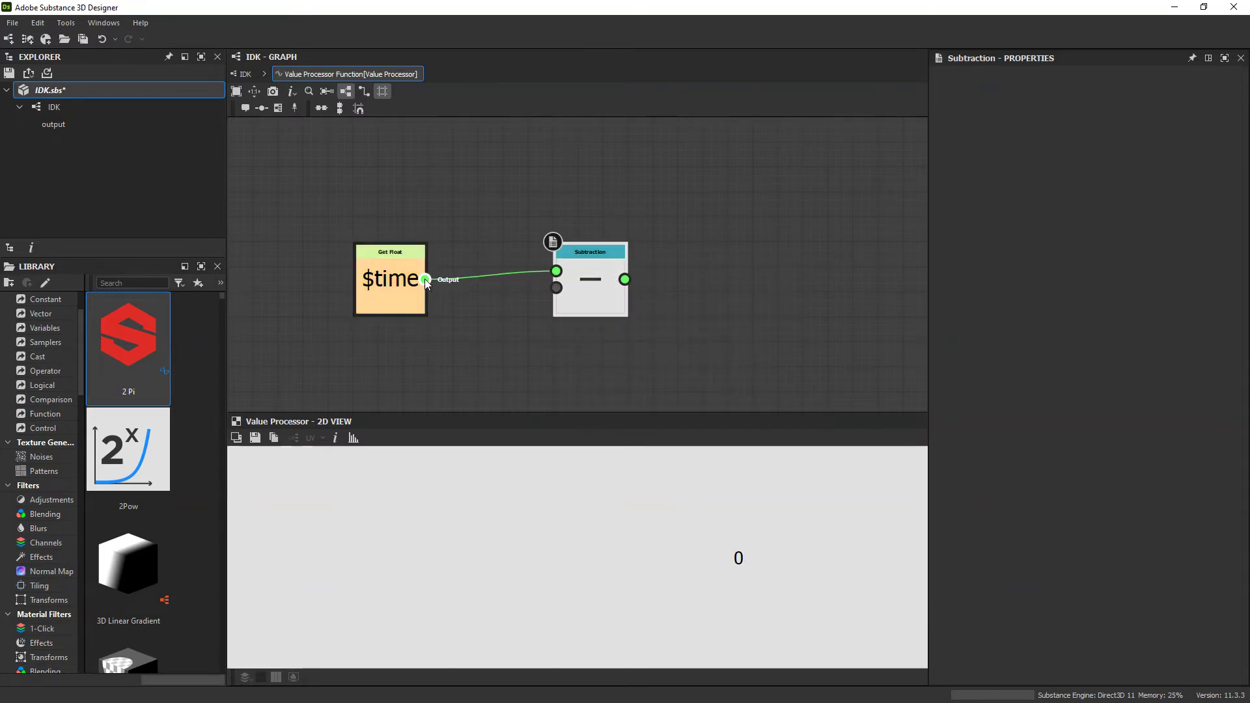
drag(424, 280, 572, 203)
click(518, 267)
key(Delete)
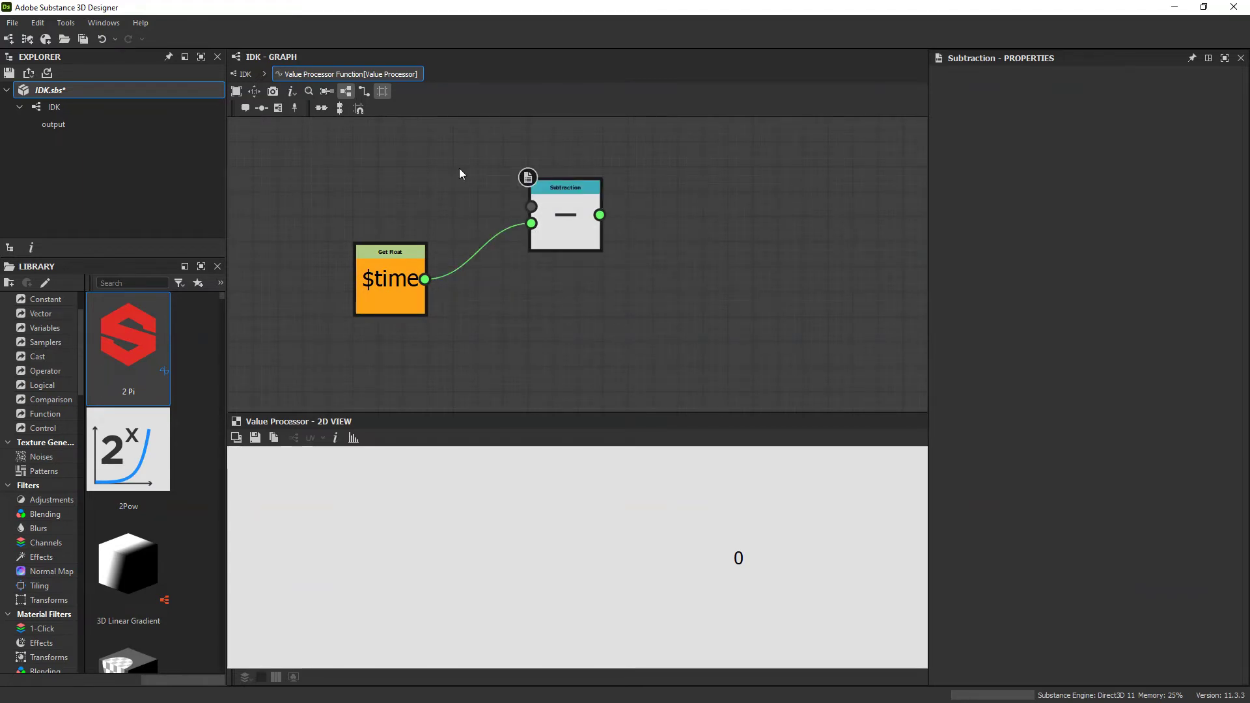
Add a Float node with value 0 above the $time node and connect it to the Subtraction node's first input.
key(space)
text(float)
key(Return)
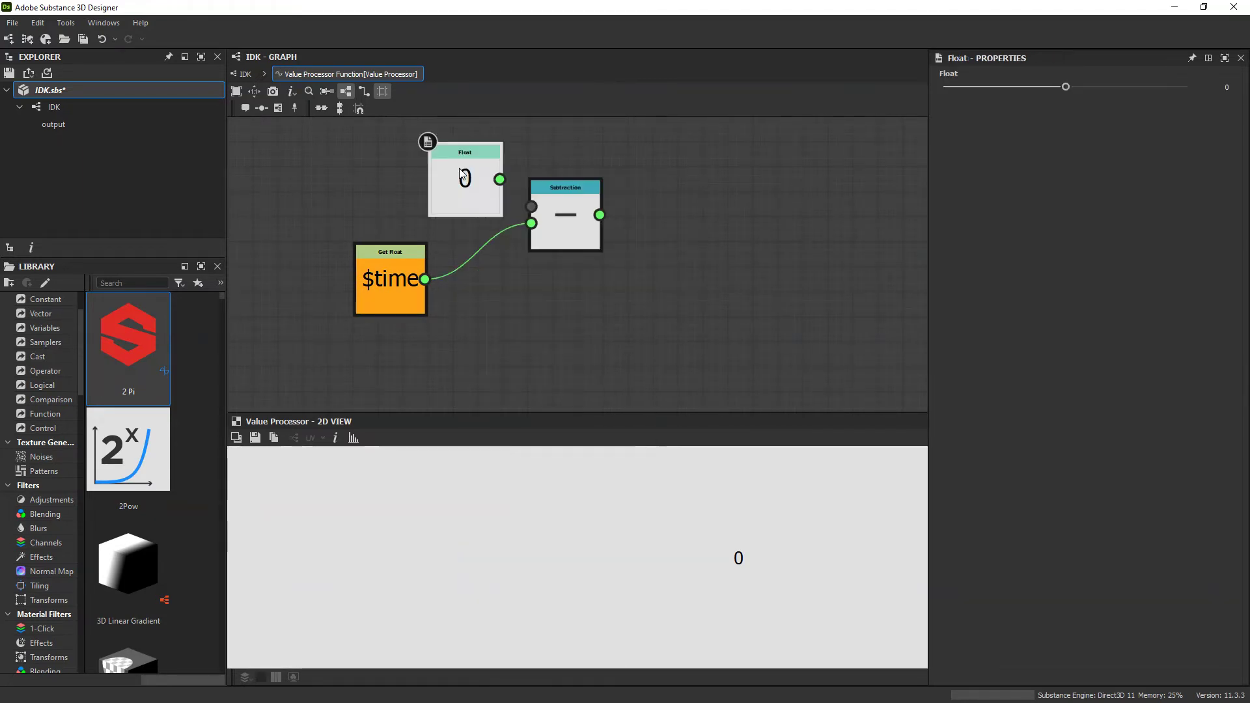
drag(499, 179, 389, 195)
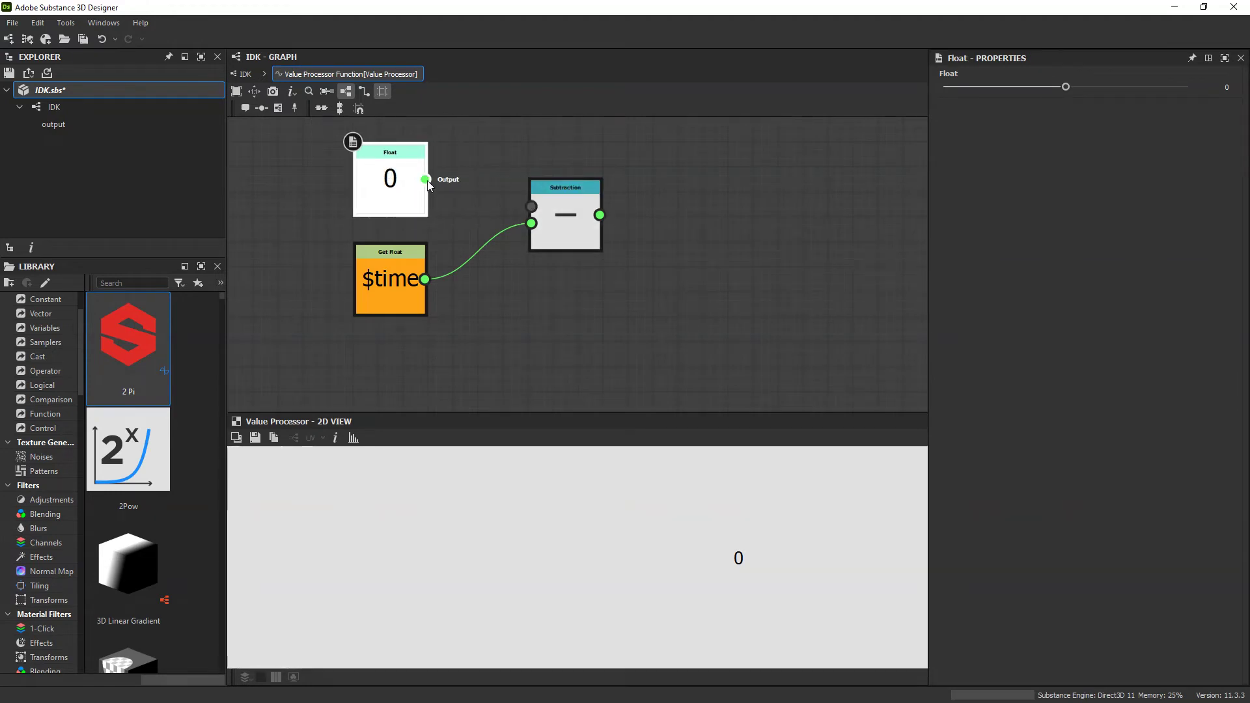
click(539, 199)
mouse_move(561, 222)
mouse_down()
mouse_move(550, 210)
mouse_move(559, 218)
mouse_up()
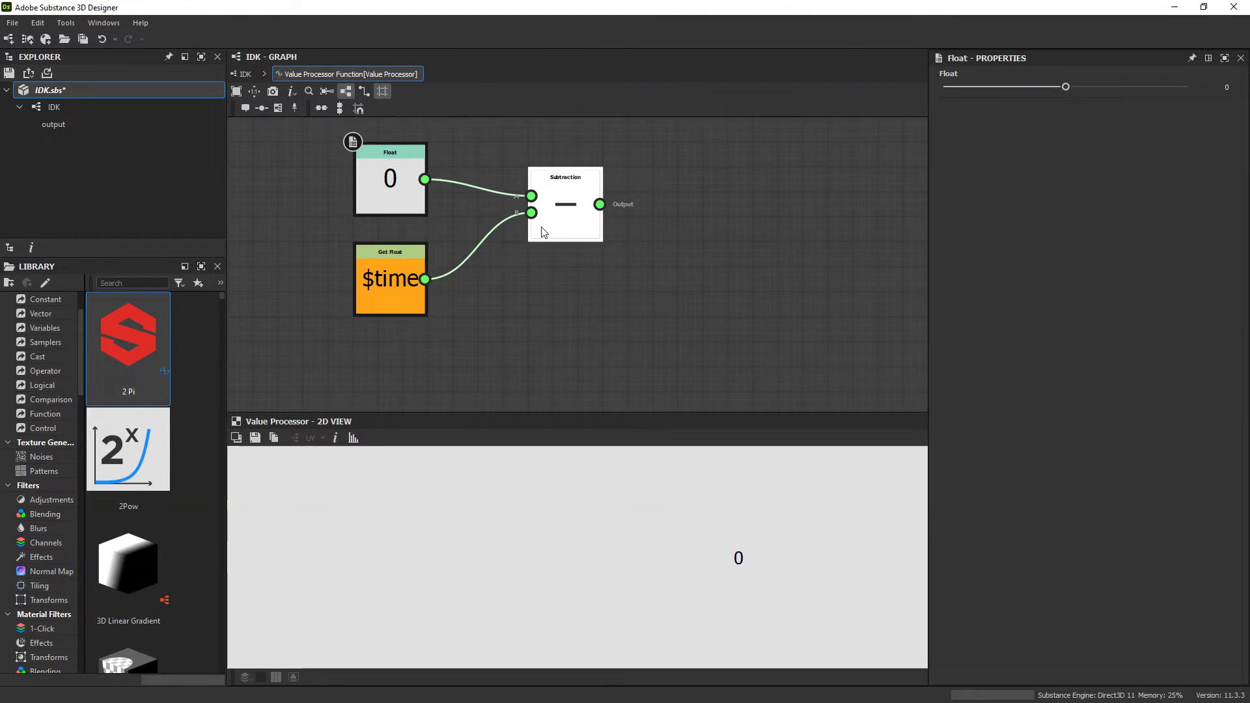
Set the Subtraction node as the function's output node and save the package.
click(565, 220)
right_click(565, 218)
click(635, 269)
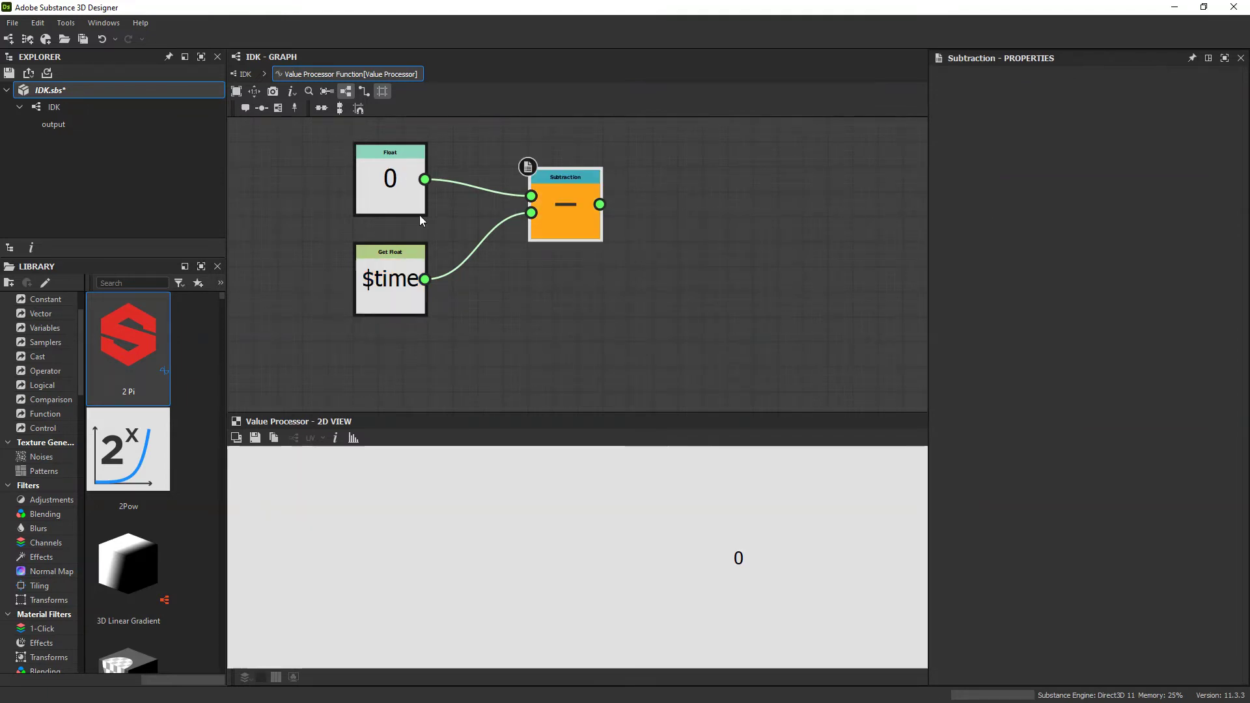
Republish the IDK package's .sbsar file and reload it in Substance Player.
right_click(73, 86)
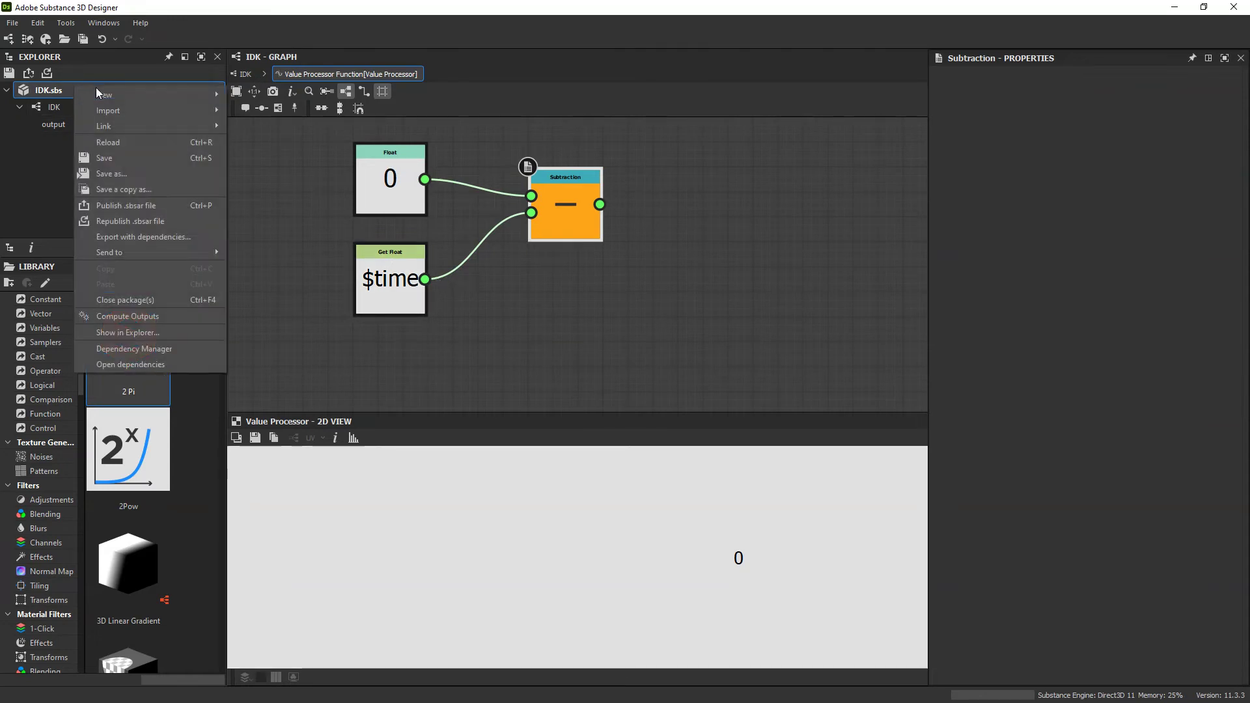
click(251, 237)
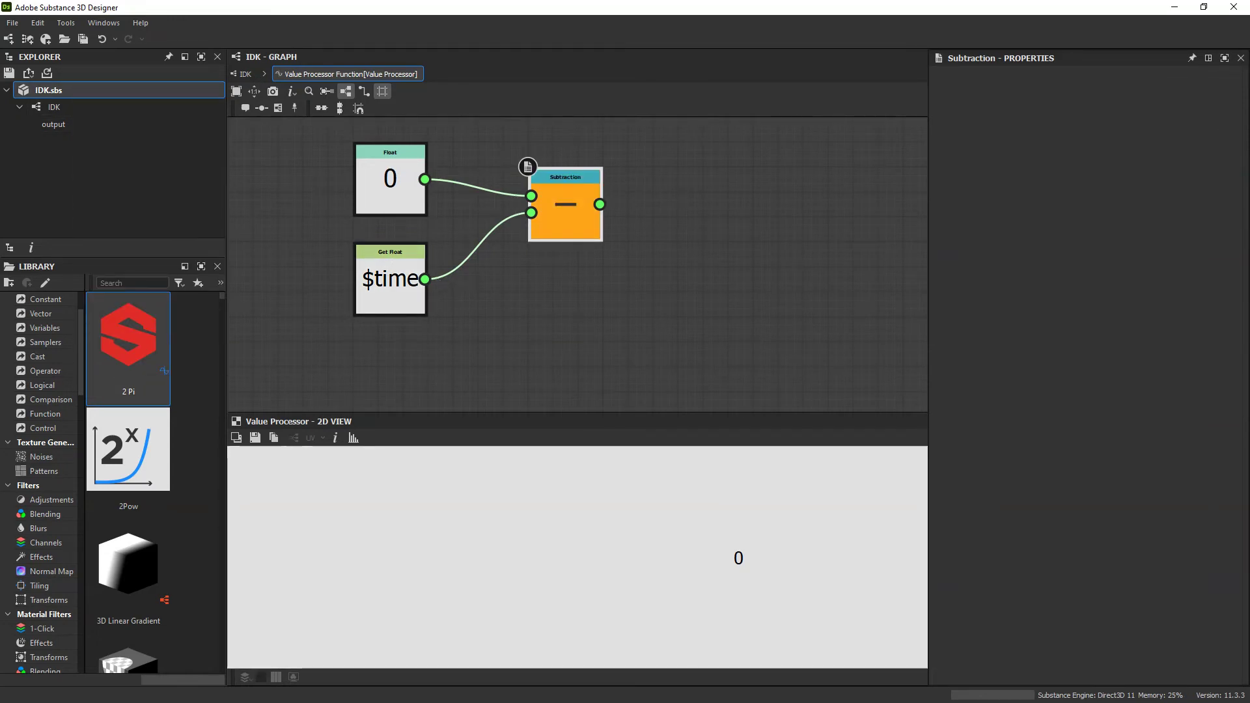
drag(867, 115, 629, 102)
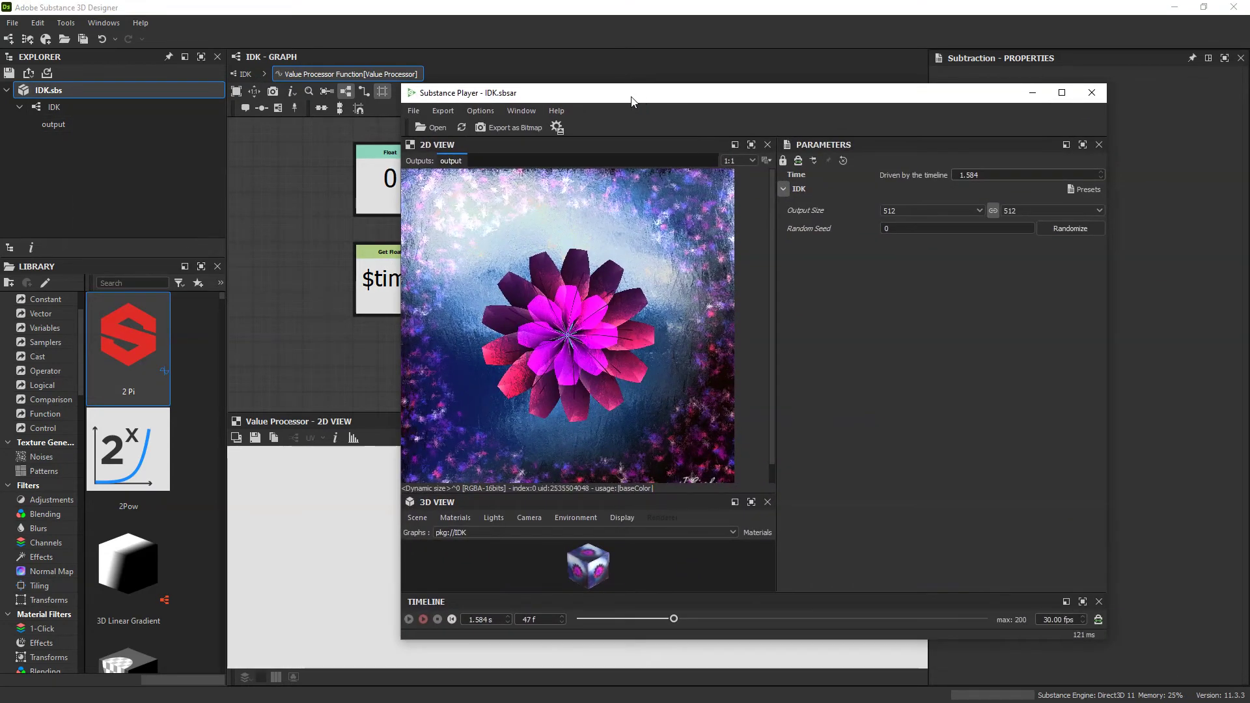
click(463, 127)
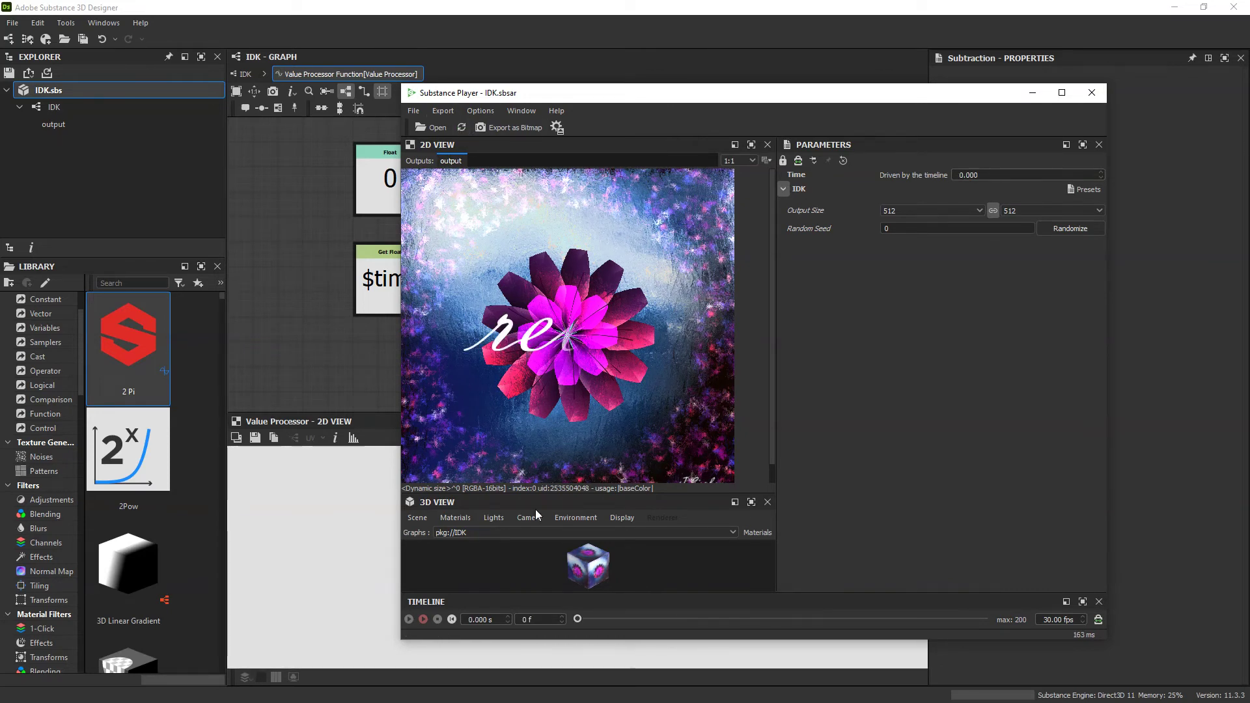
Play the updated animation to check the "relax" text reveal, rewind the timeline and minimize Substance Player.
click(409, 619)
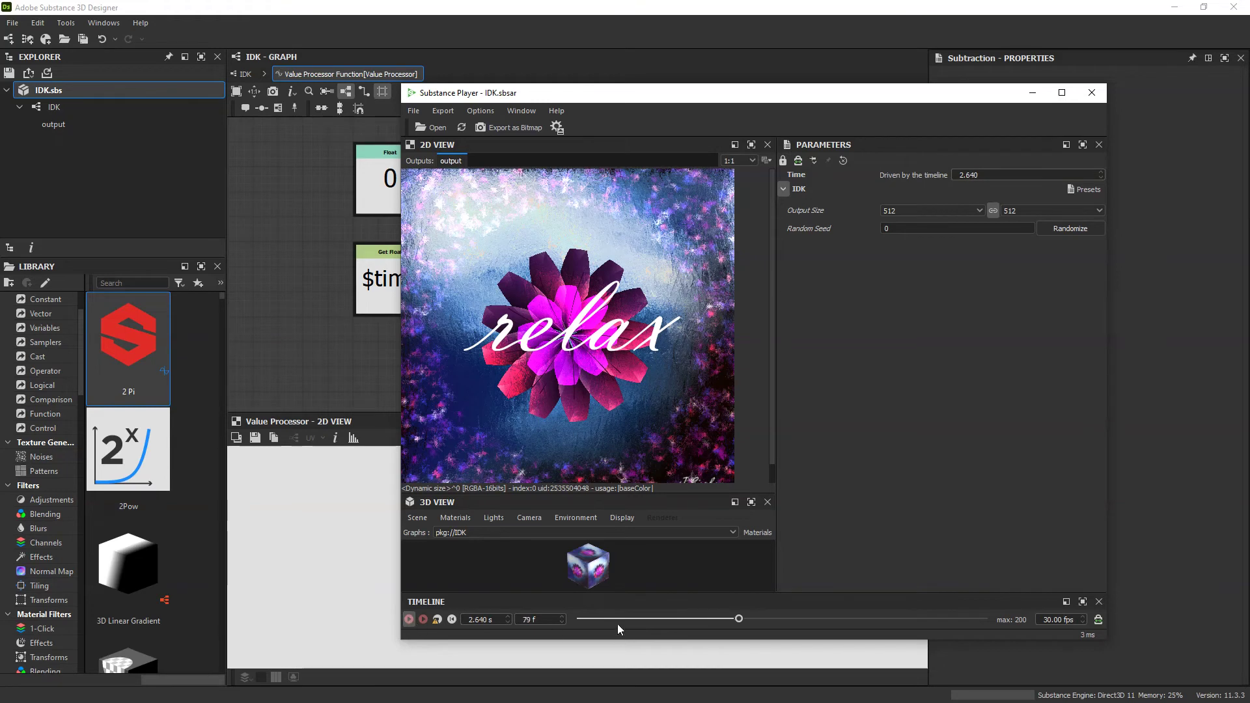
drag(618, 618, 564, 617)
click(443, 620)
click(1028, 93)
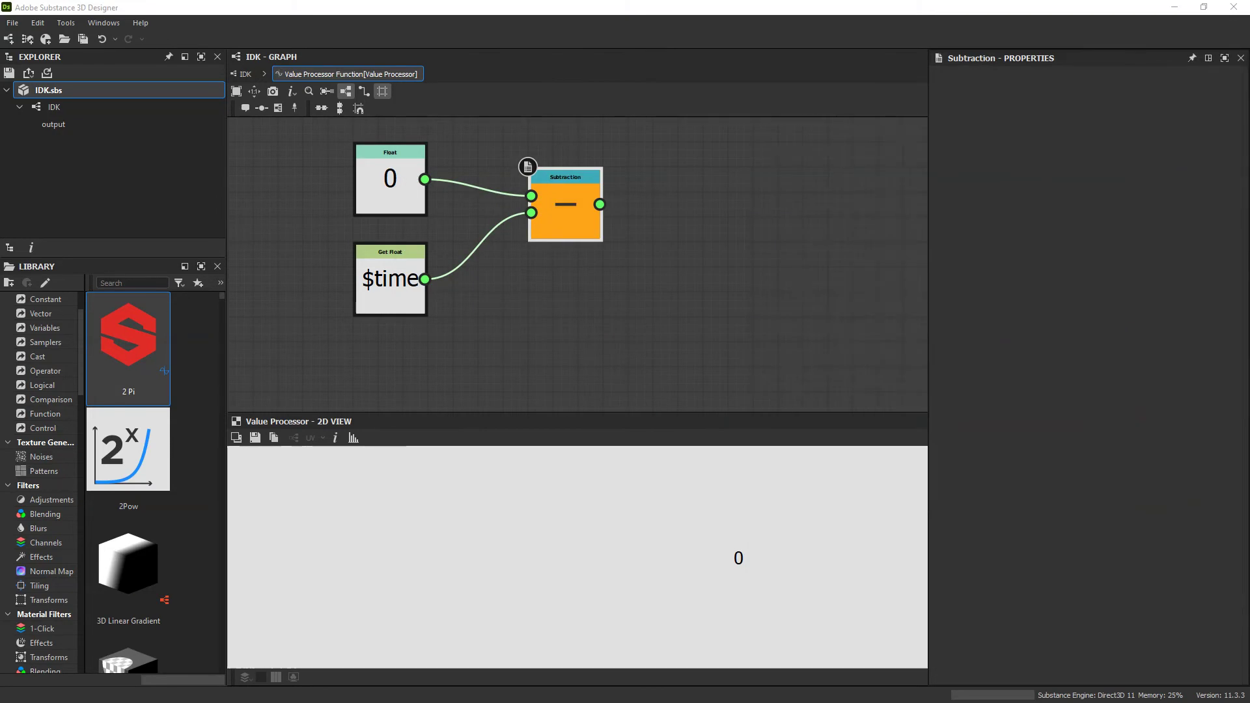
Add an Add node that takes the Subtraction node's result as its first input.
middle_drag(608, 267, 525, 280)
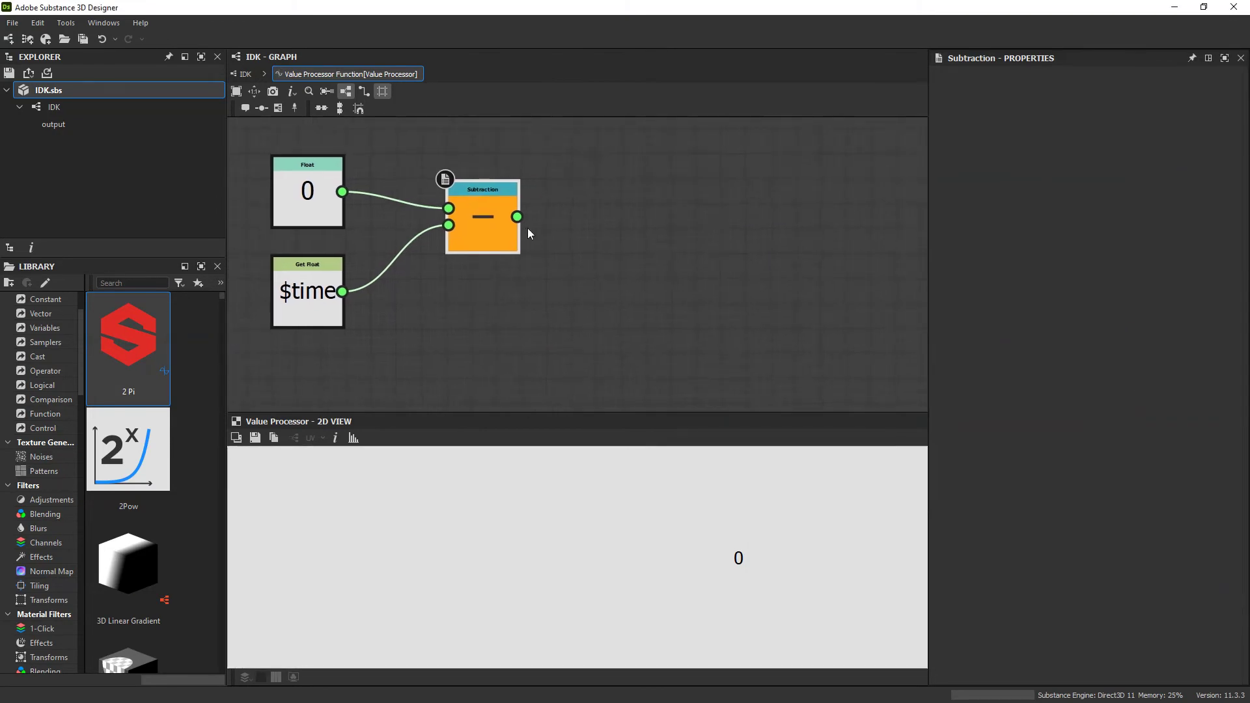
drag(517, 219, 656, 298)
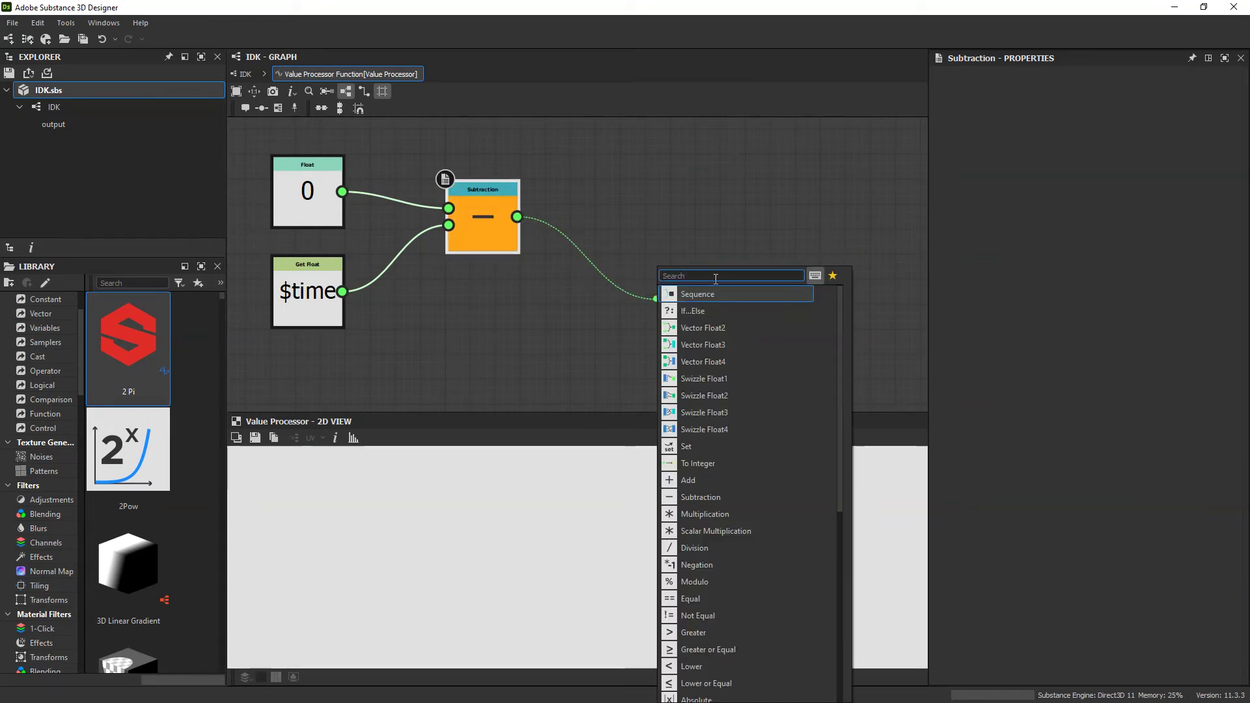
text(add)
key(Return)
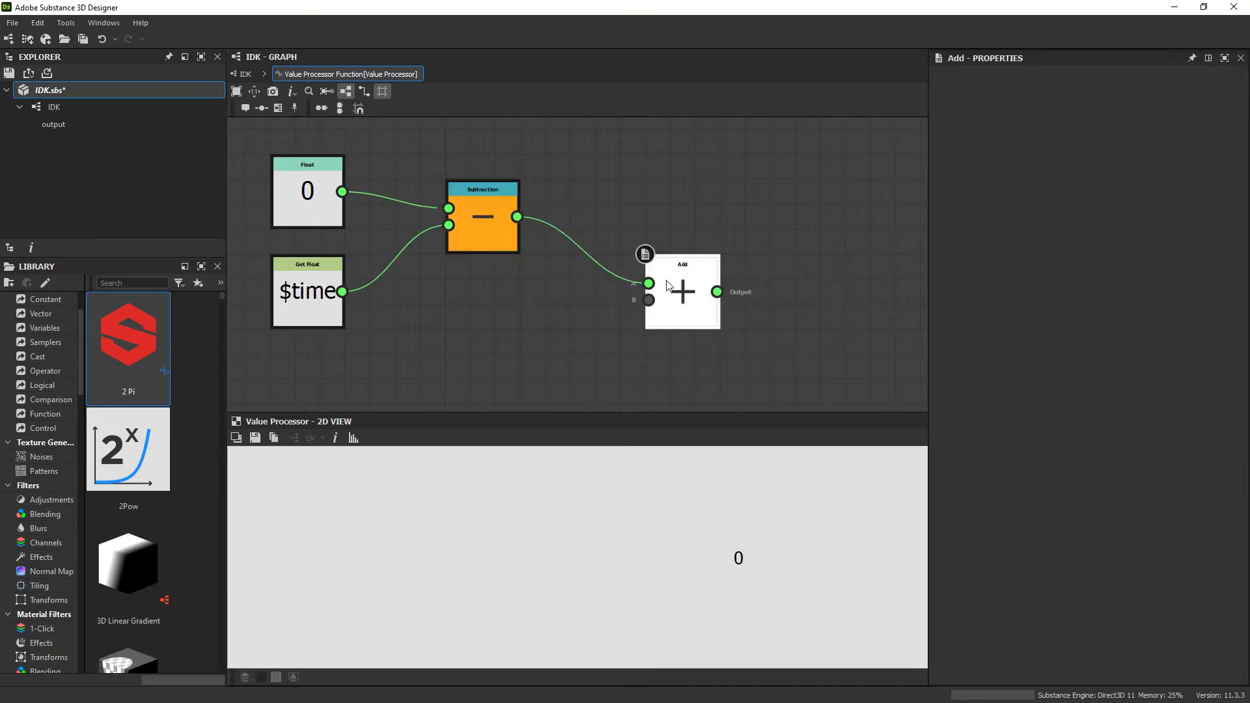
Connect a new Float node to the Add node's second input and set its value to 1.
drag(653, 304, 531, 272)
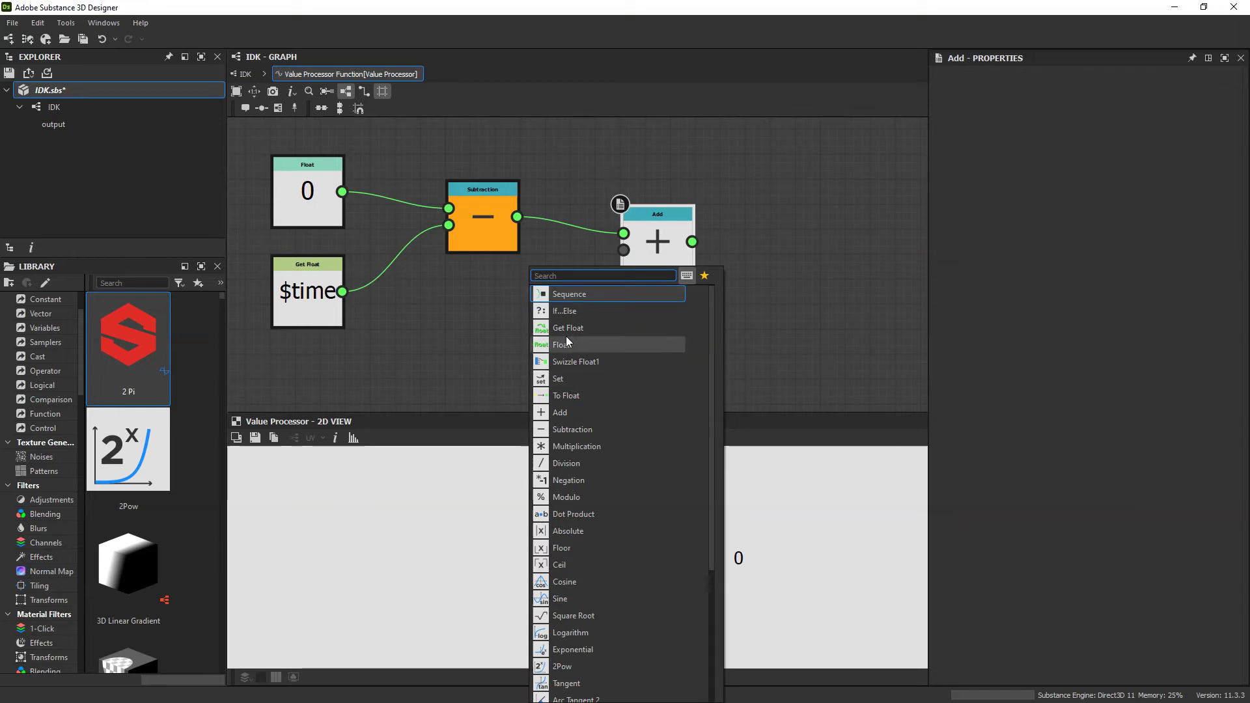
text(f)
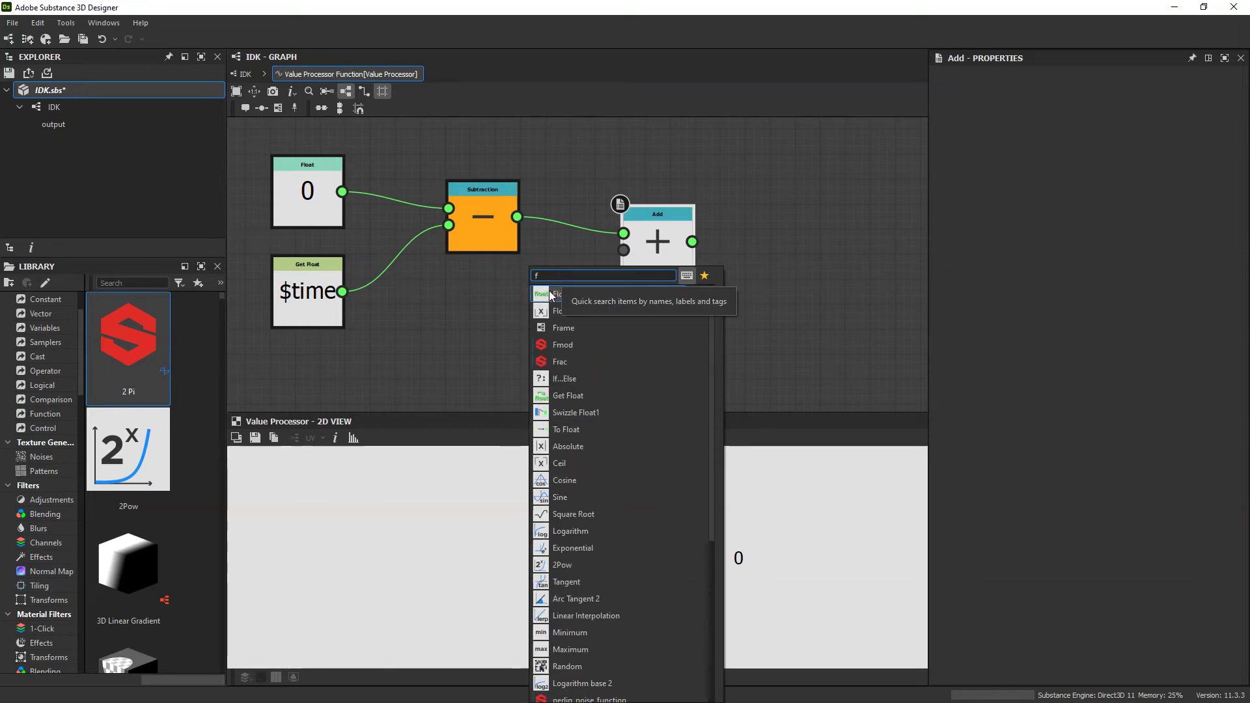
click(549, 295)
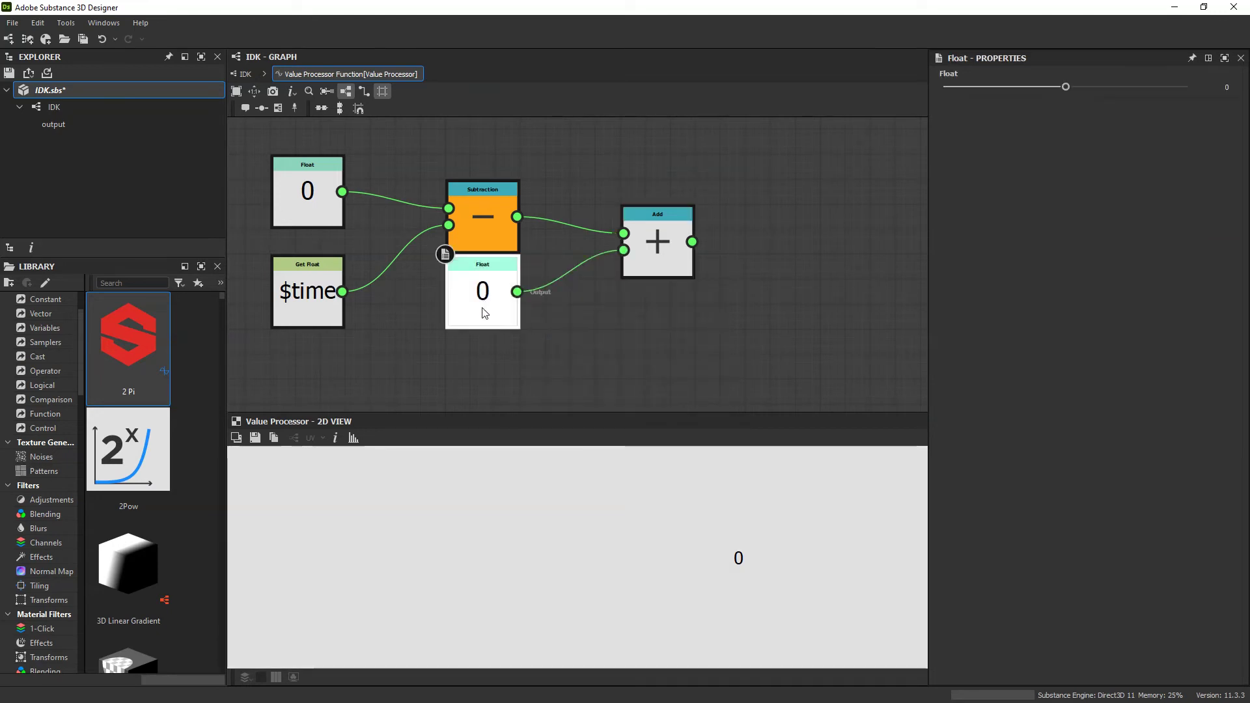
drag(483, 294, 483, 319)
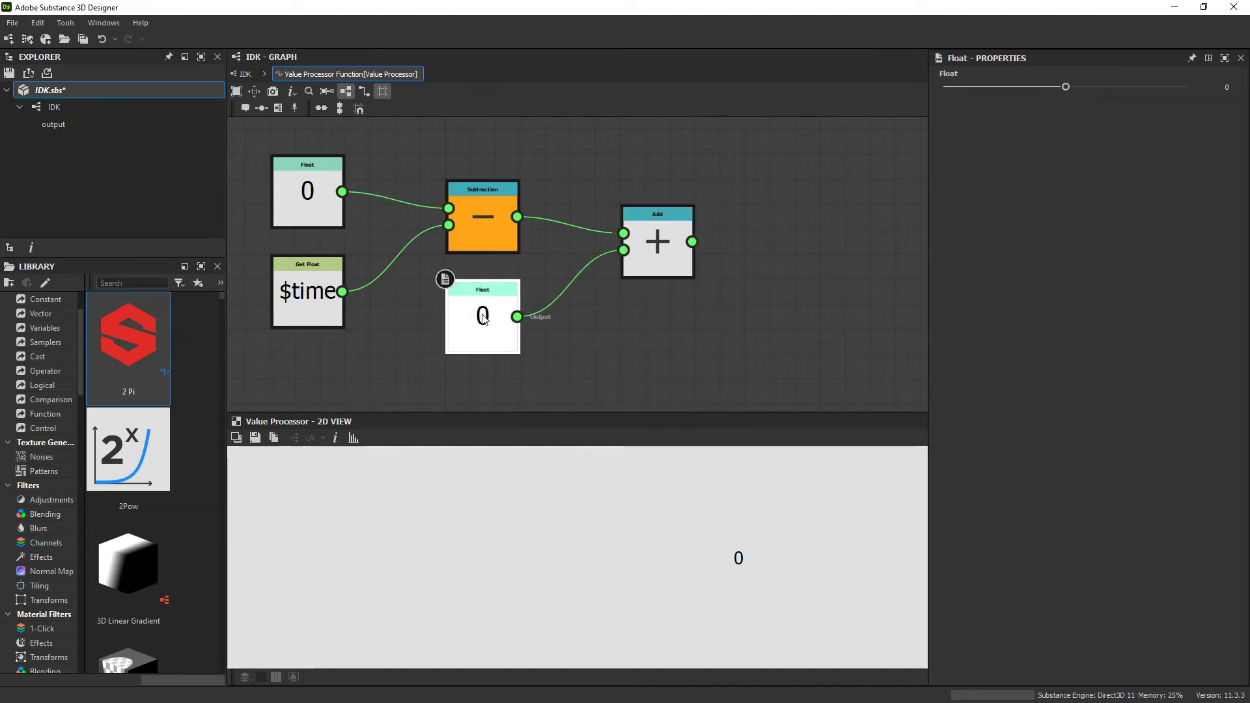
click(1218, 85)
text(1)
key(Return)
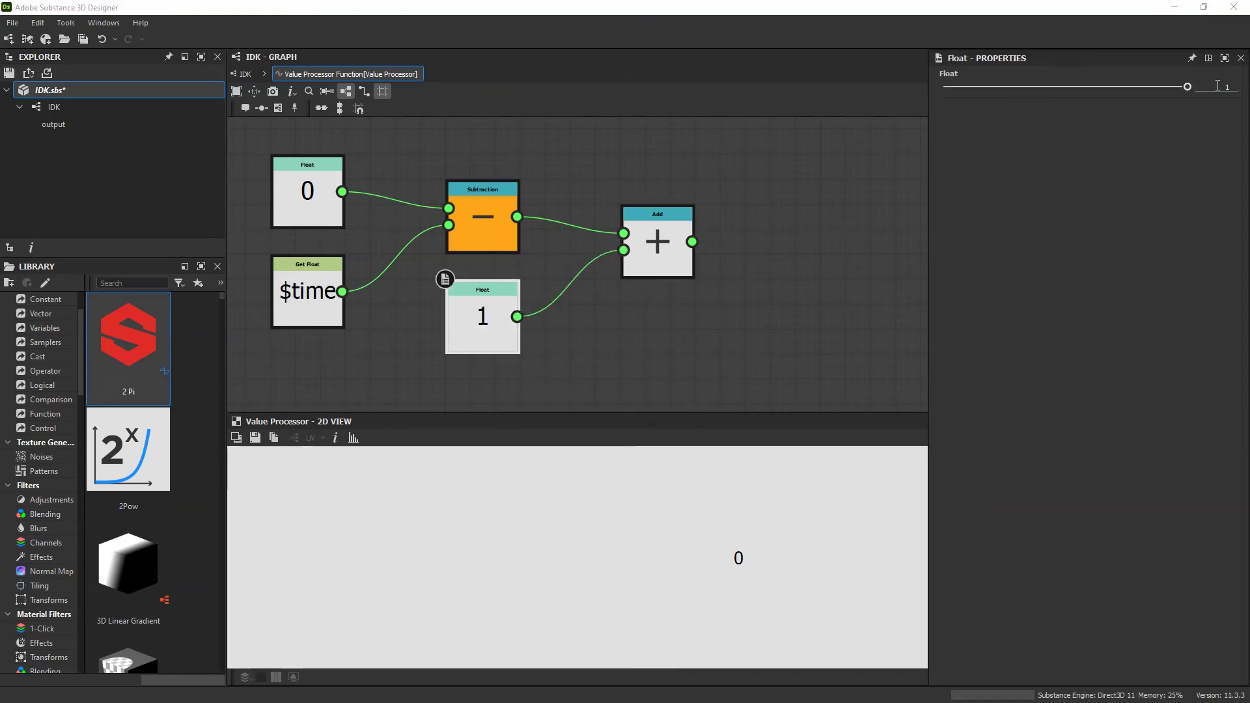
Move the Add node closer to the Subtraction node and connect its output to a new Division node.
middle_drag(628, 293, 527, 301)
drag(561, 264, 536, 265)
middle_drag(666, 295, 644, 297)
drag(513, 260, 478, 262)
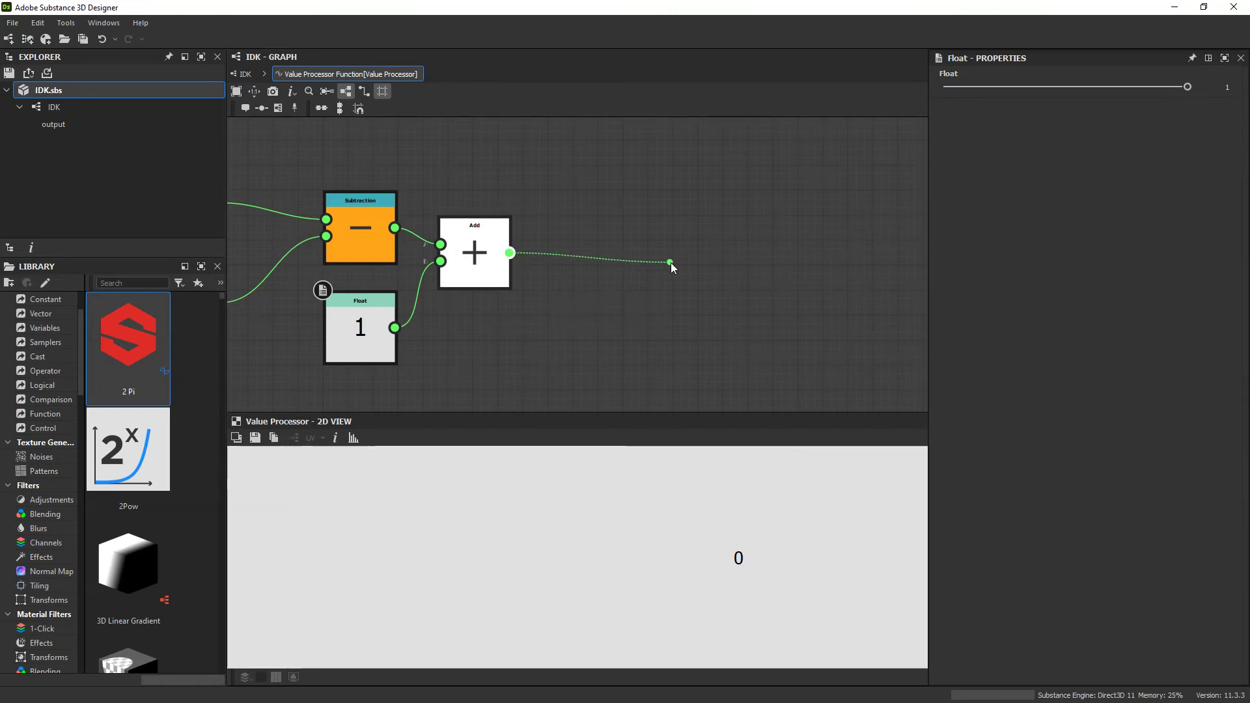
drag(672, 267, 670, 264)
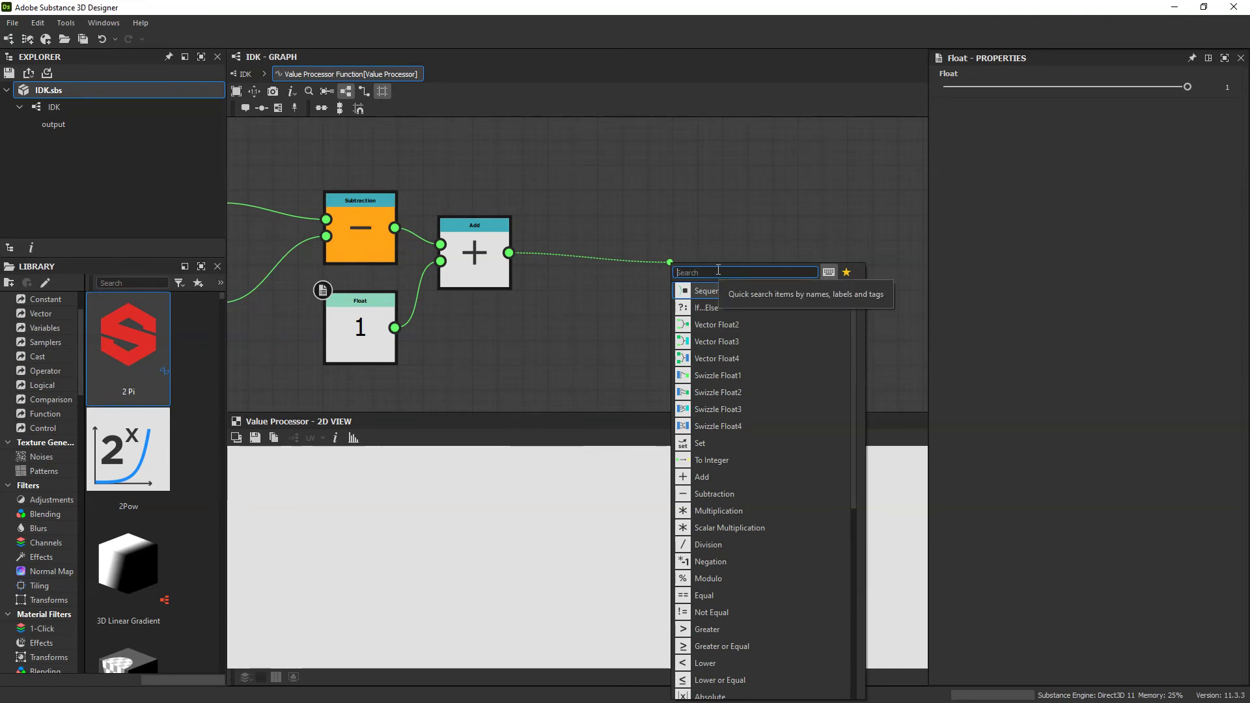
text(div)
key(Return)
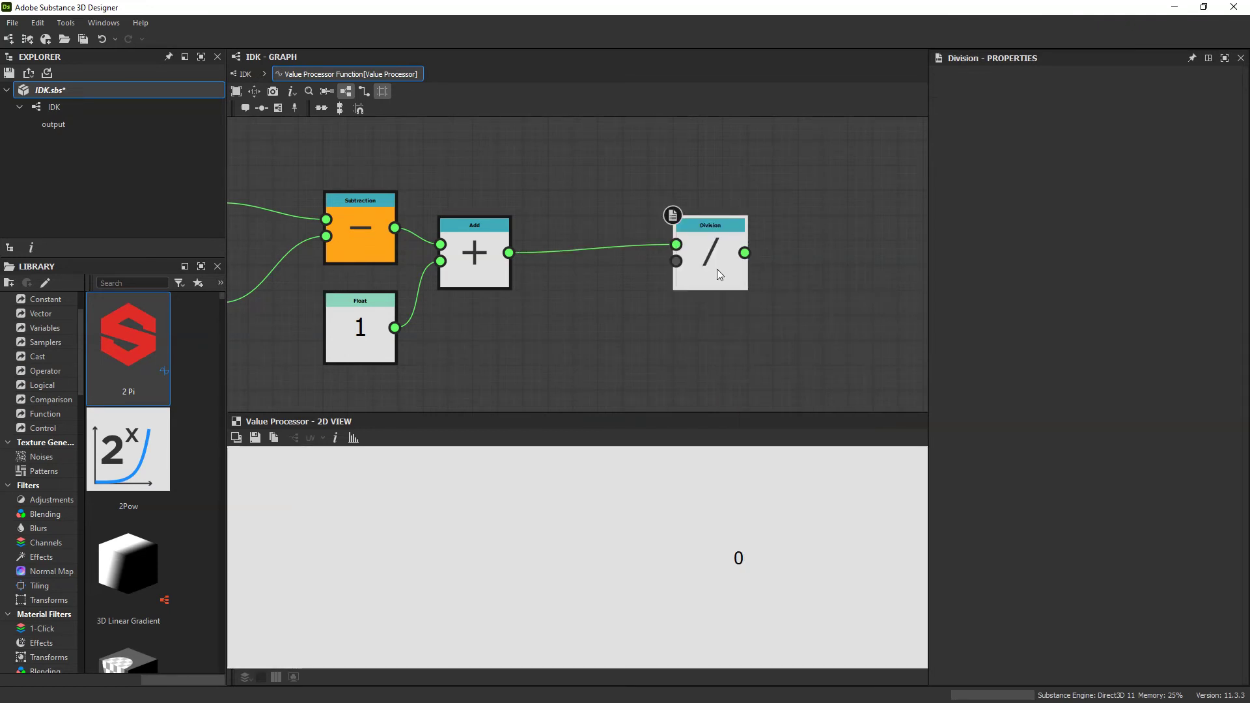
Move the Division node closer to the Add node and feed its second input from a new Float node set to 3.
drag(718, 275, 619, 300)
key(space)
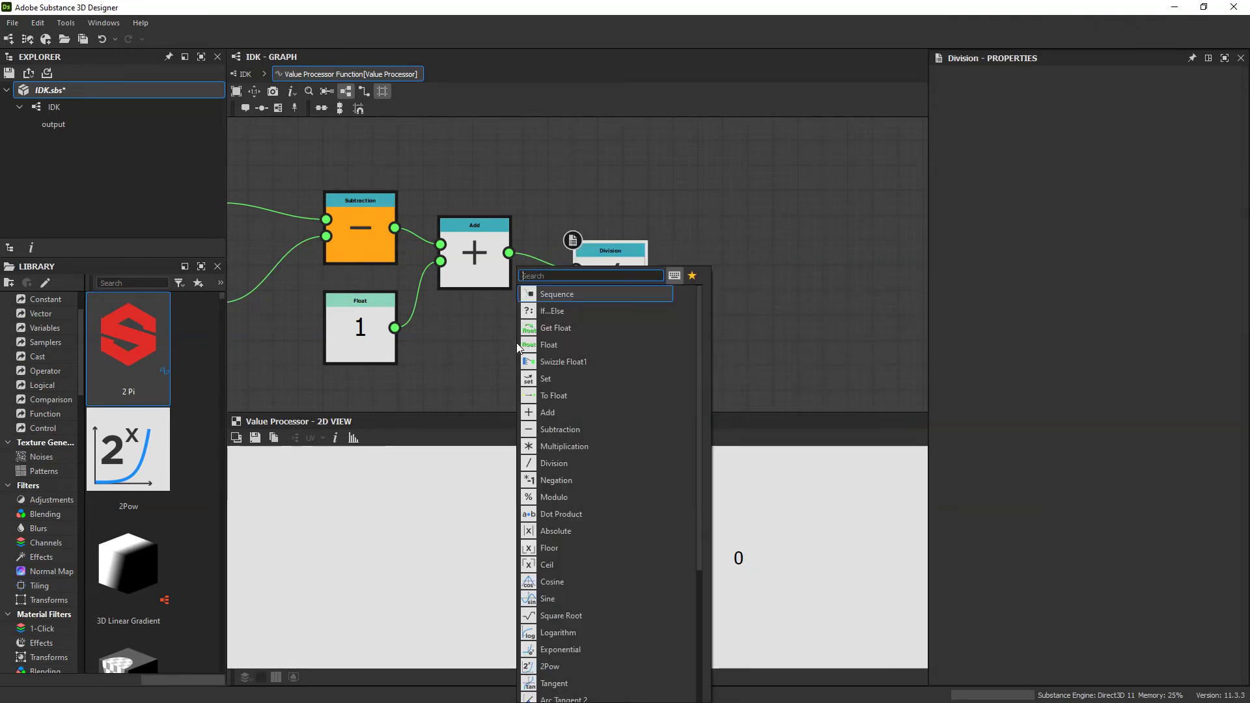
text(float)
key(Return)
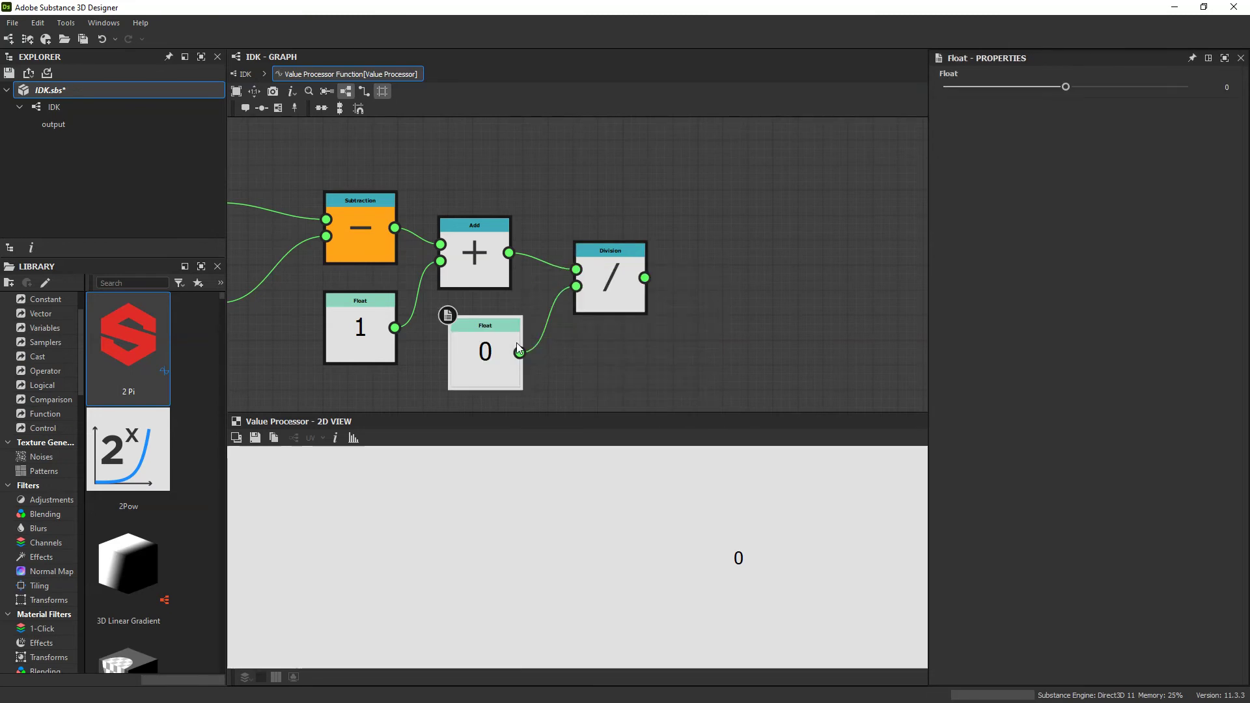
click(1226, 87)
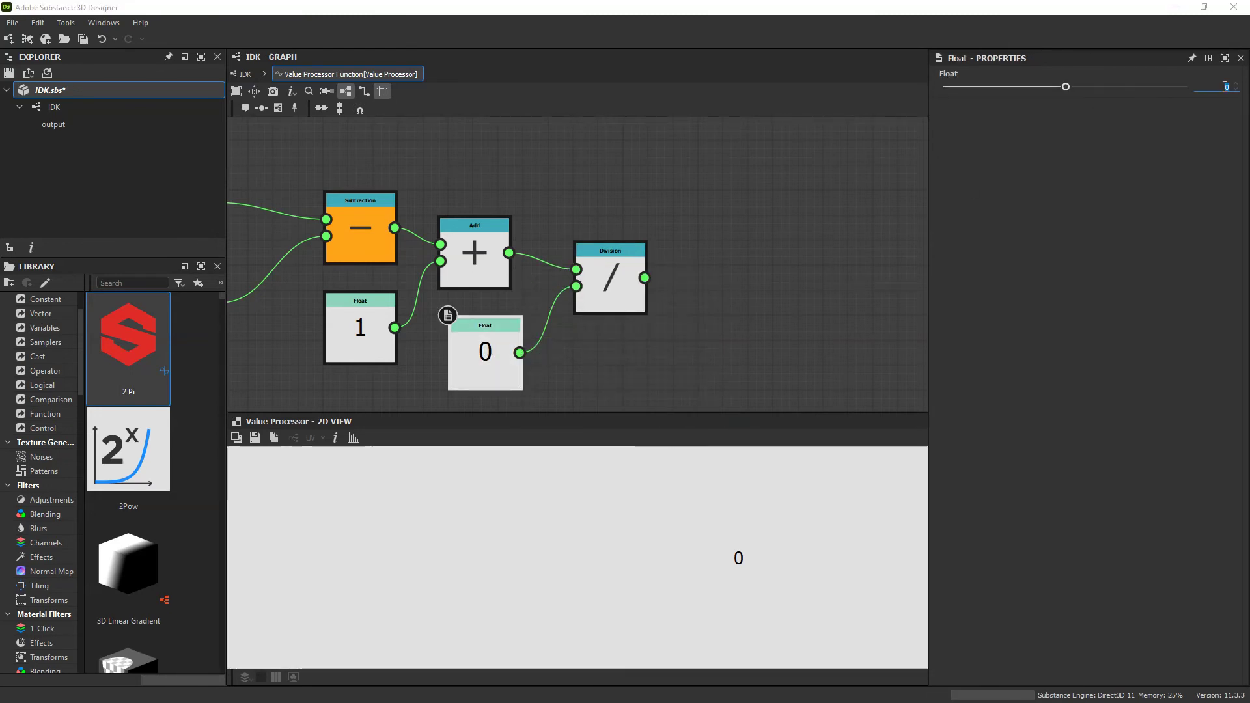
text(3)
key(Return)
scroll(645, 256, down, 1)
scroll(681, 266, up, 1)
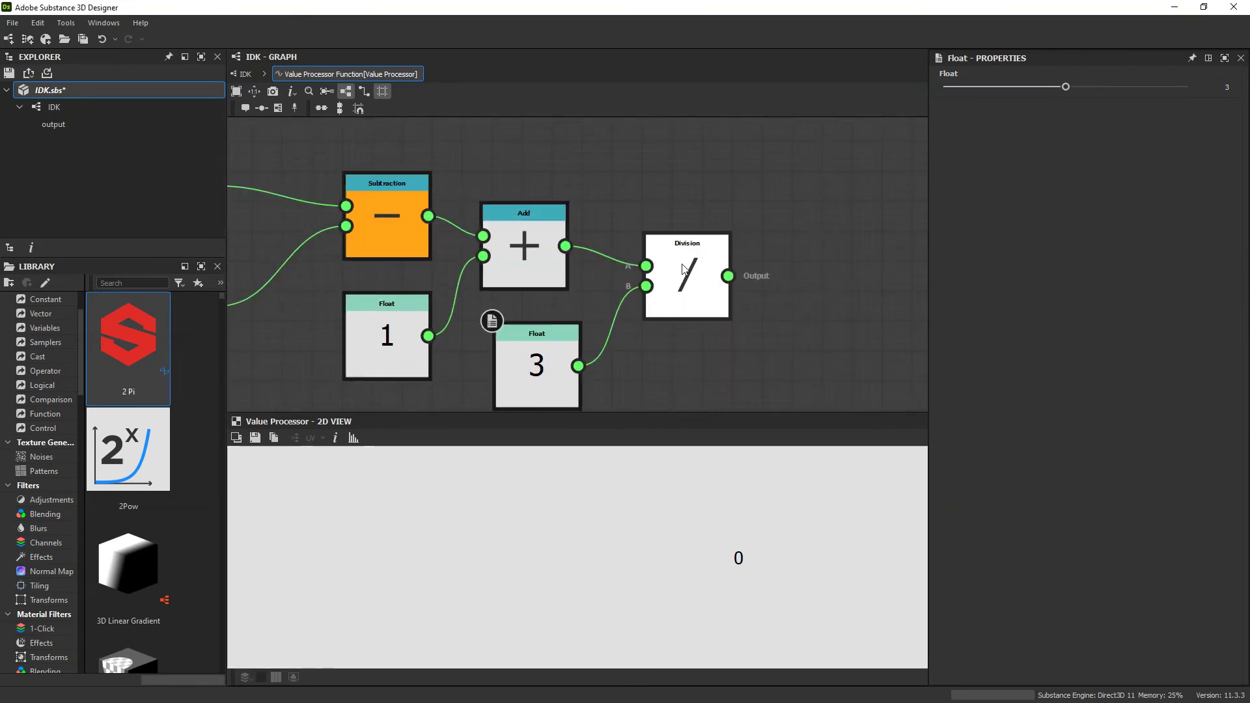
Set the Division node as the function's output node and republish the IDK package as an .sbsar file.
click(682, 268)
right_click(680, 281)
click(744, 337)
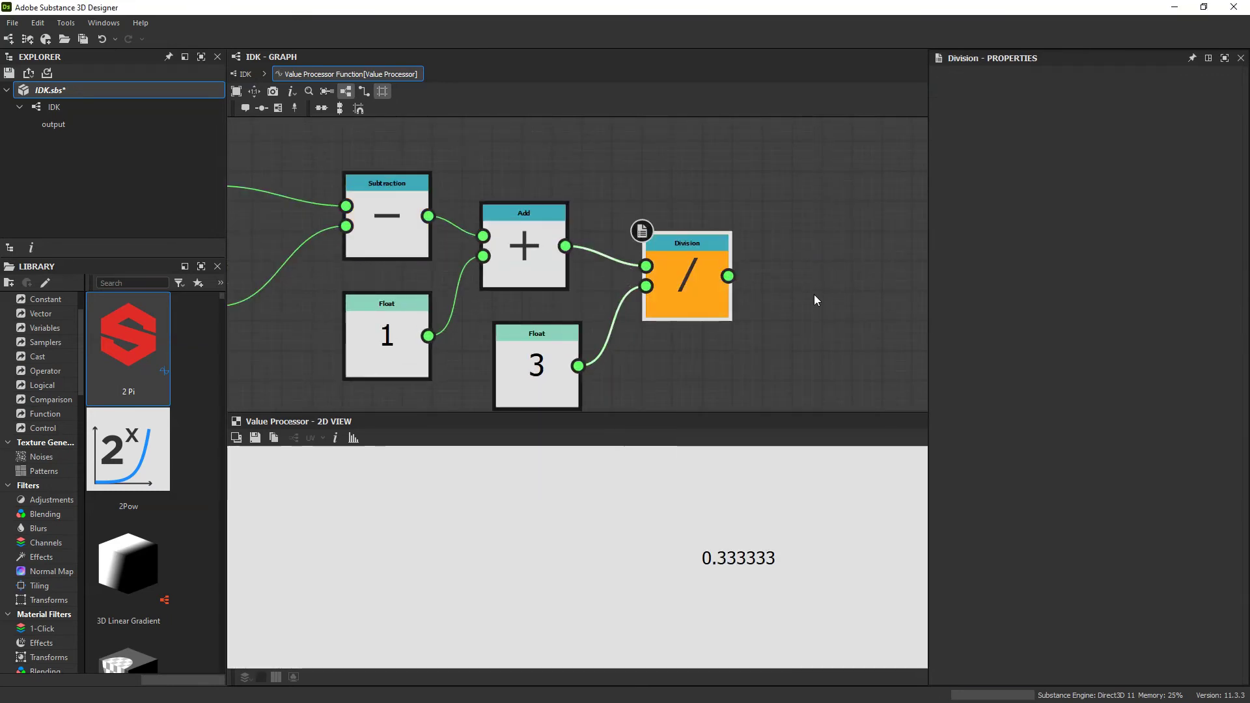
right_click(45, 94)
click(134, 232)
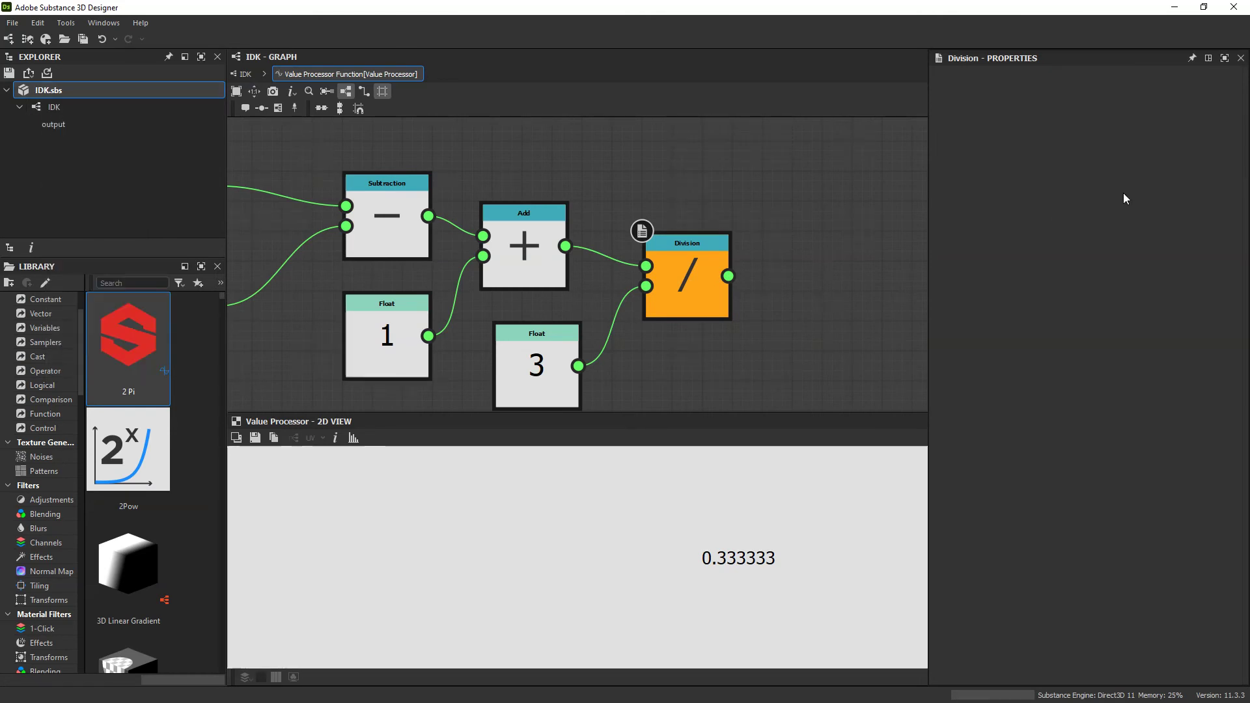
Switch to Substance Player, reload IDK.sbsar and play the timeline animation to check the text reveal.
drag(858, 82, 582, 101)
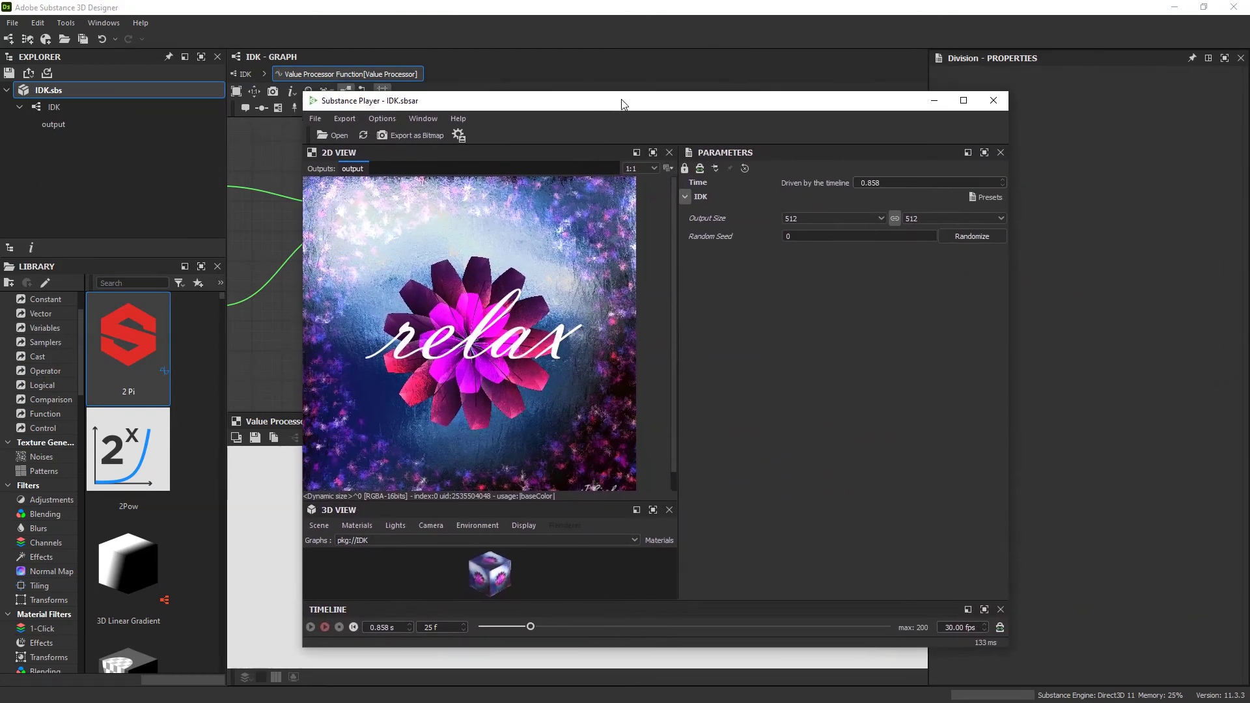
click(362, 134)
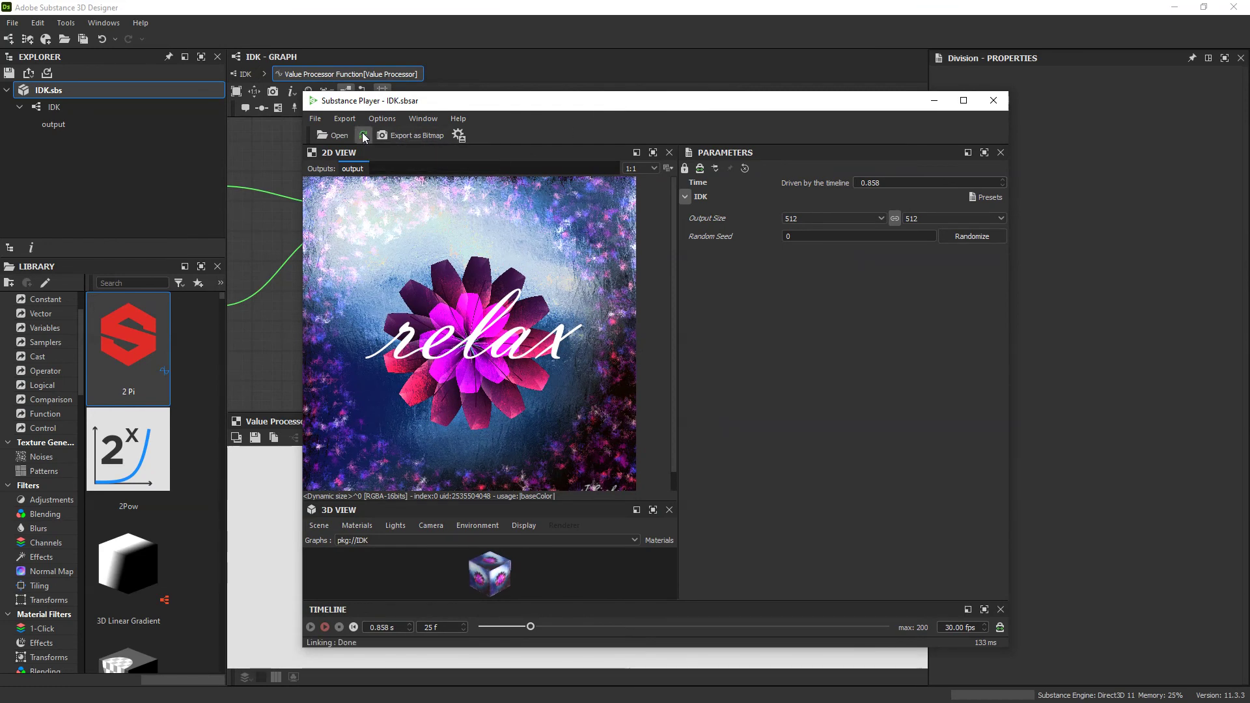
click(311, 627)
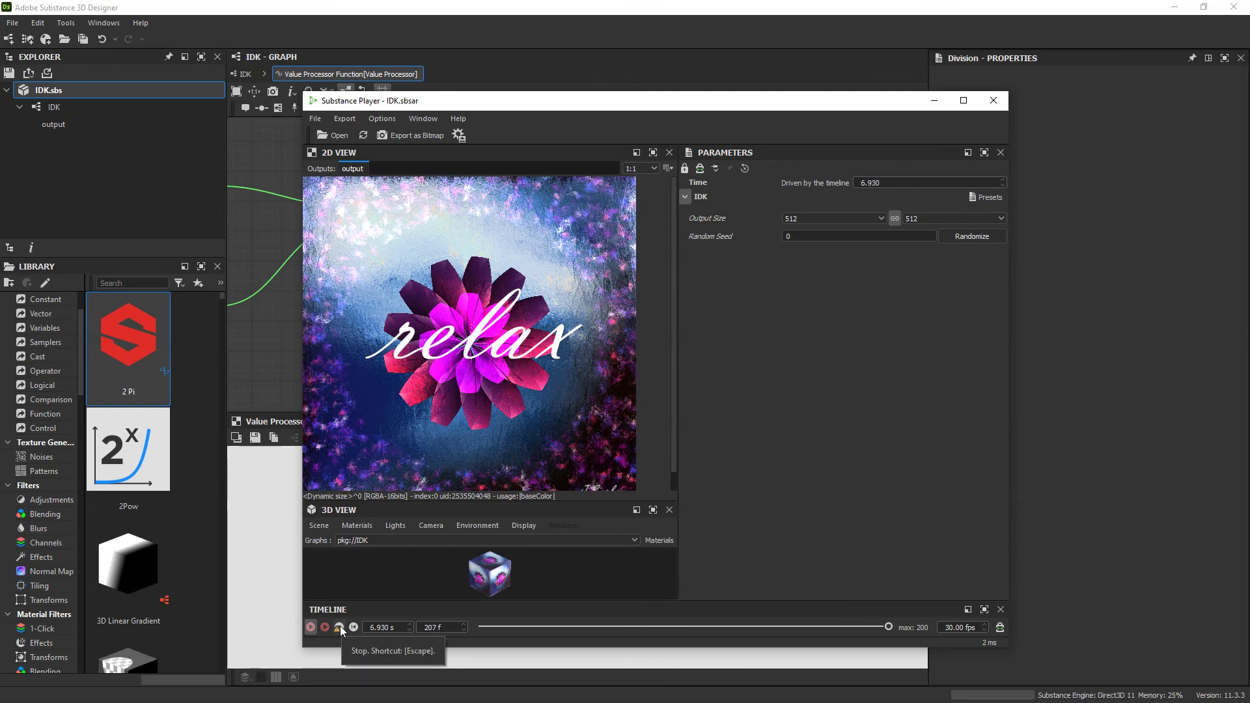
click(339, 627)
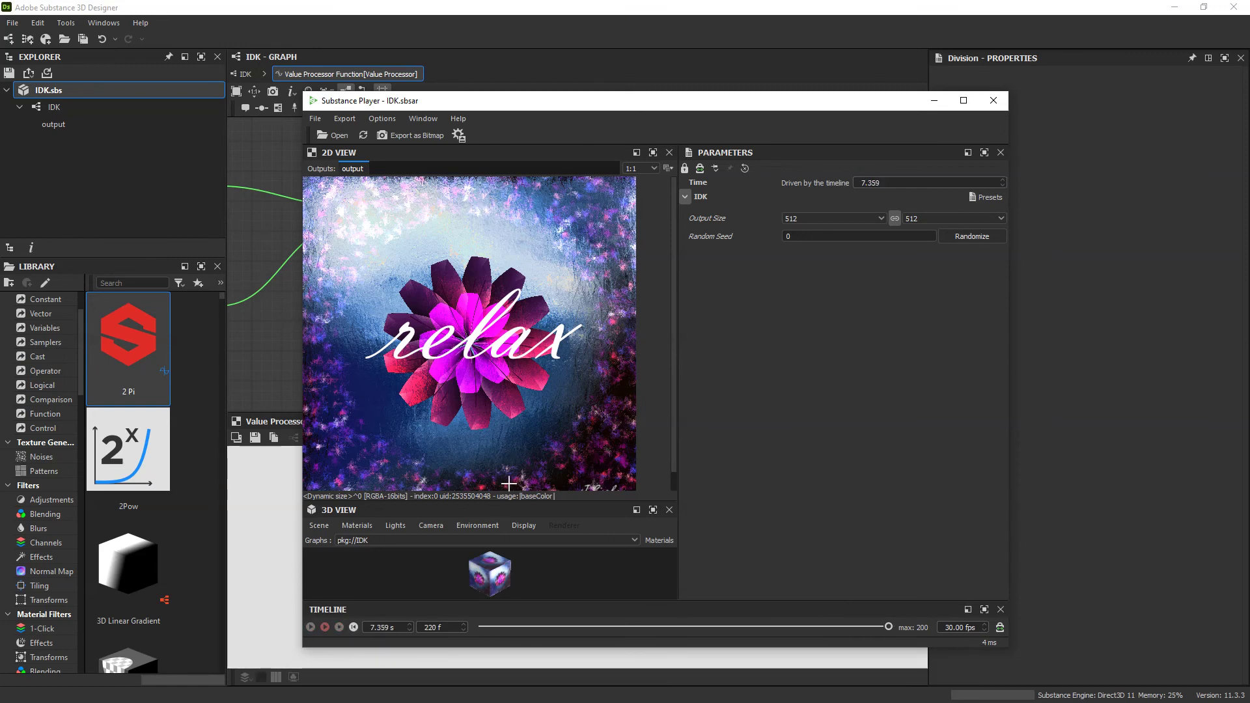
Open the settings for rendering the animation as bitmaps and review the available image formats, keeping tga.
click(417, 135)
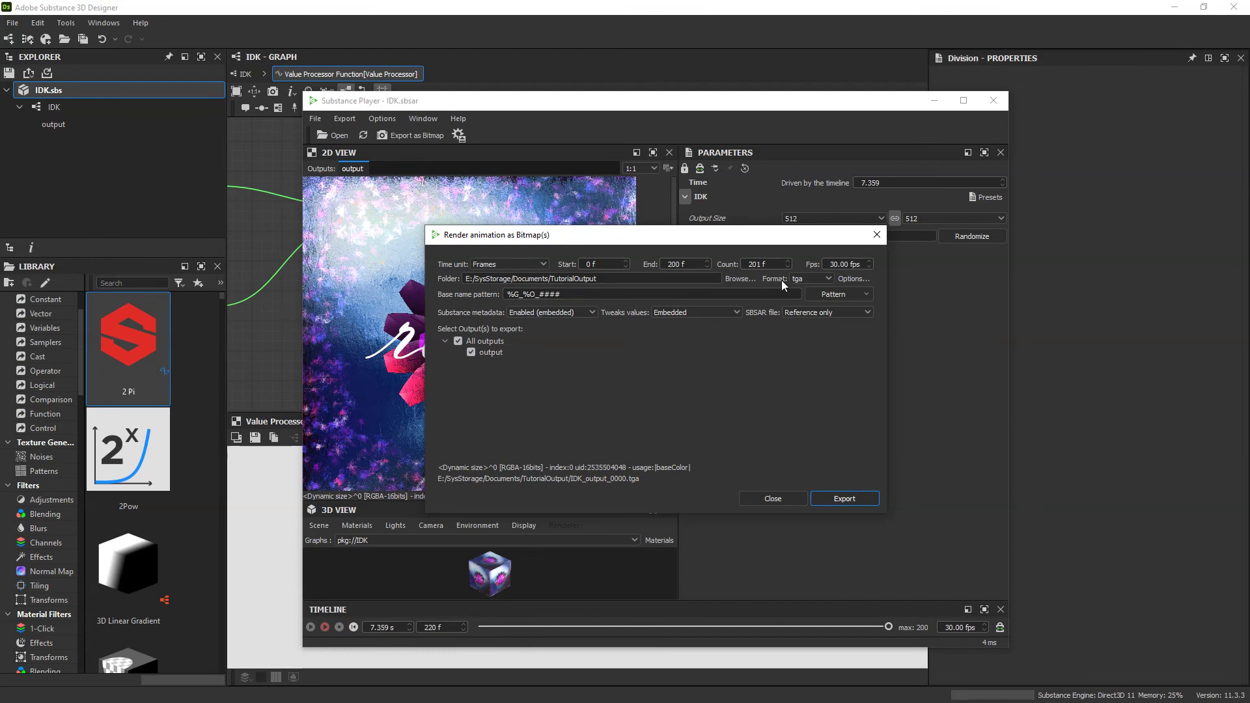
click(811, 279)
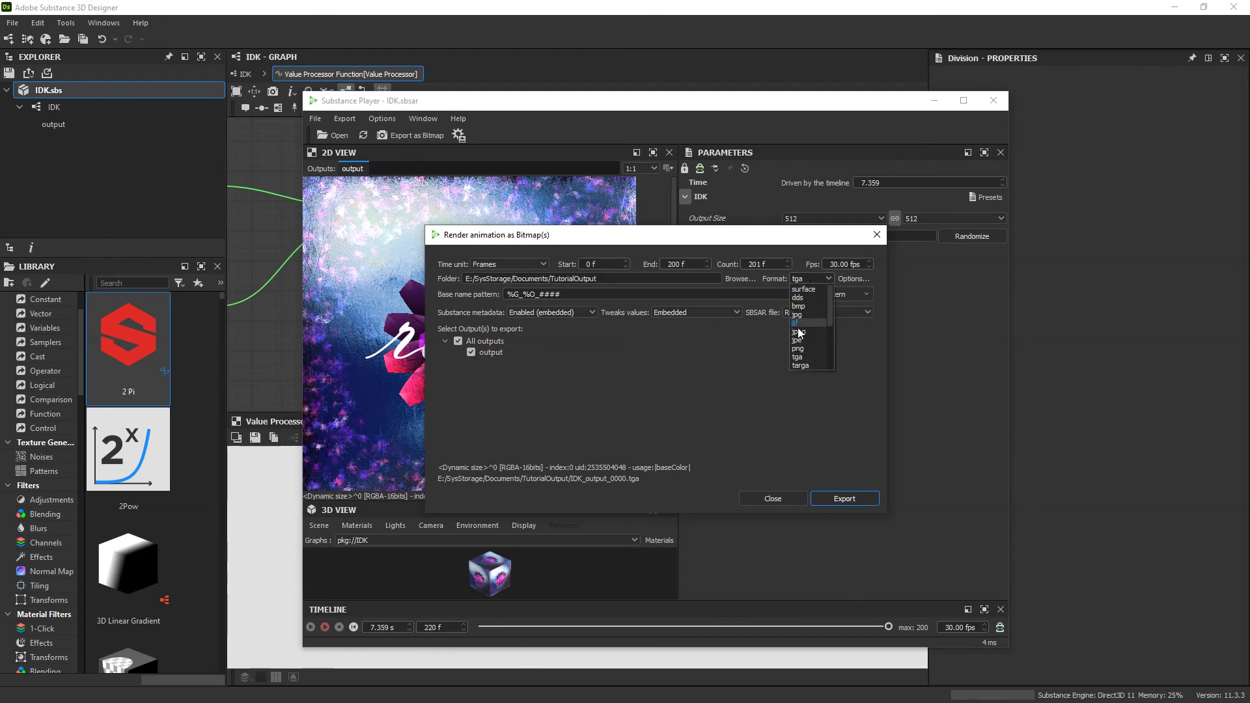
scroll(798, 339, down, 3)
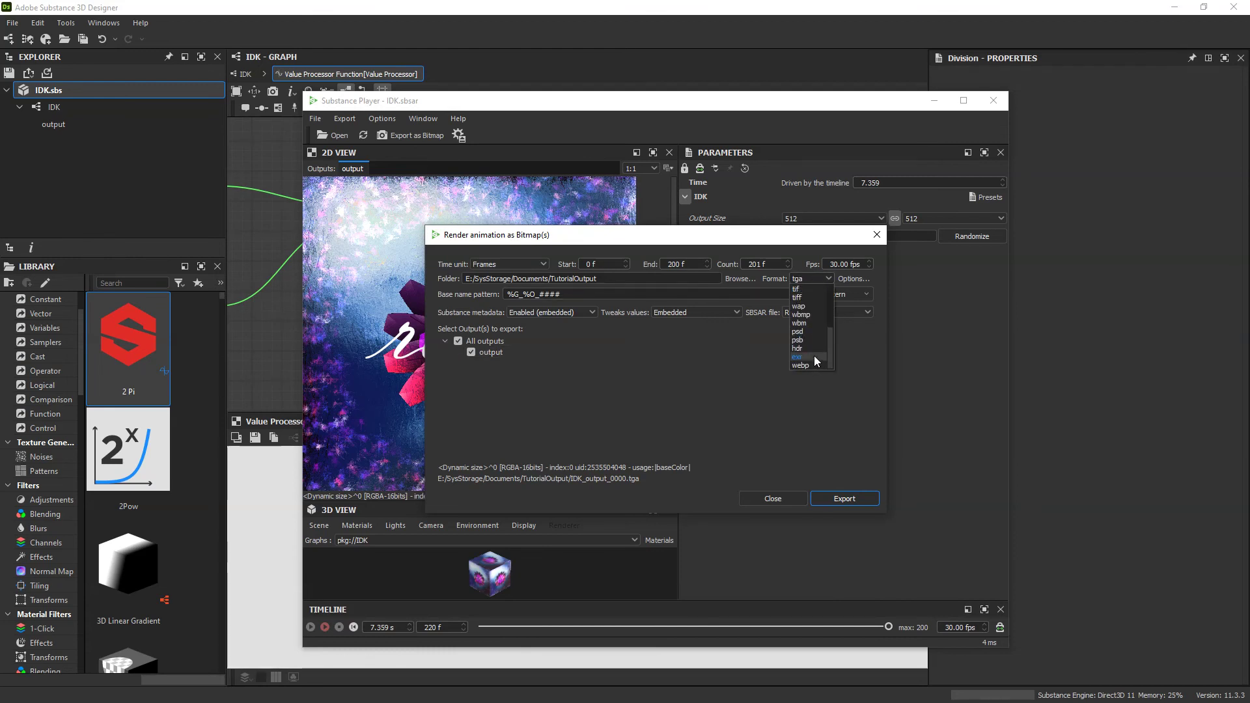
scroll(815, 345, up, 3)
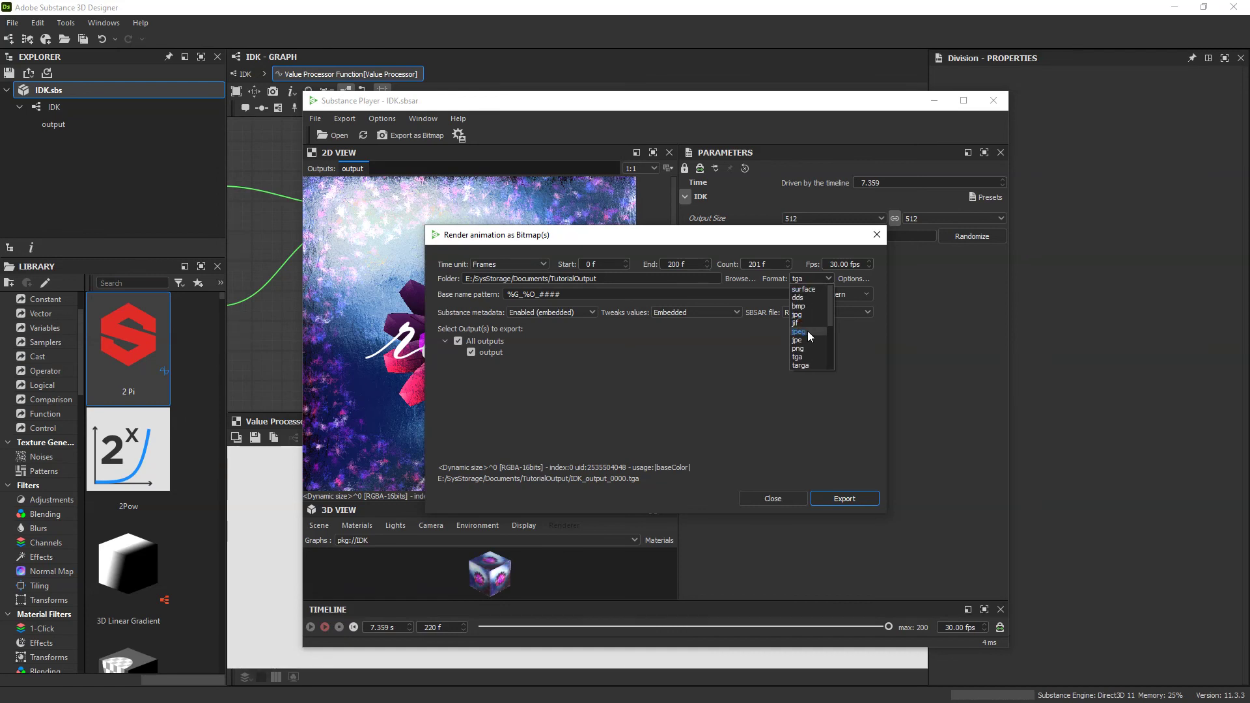
scroll(812, 319, up, 3)
click(758, 362)
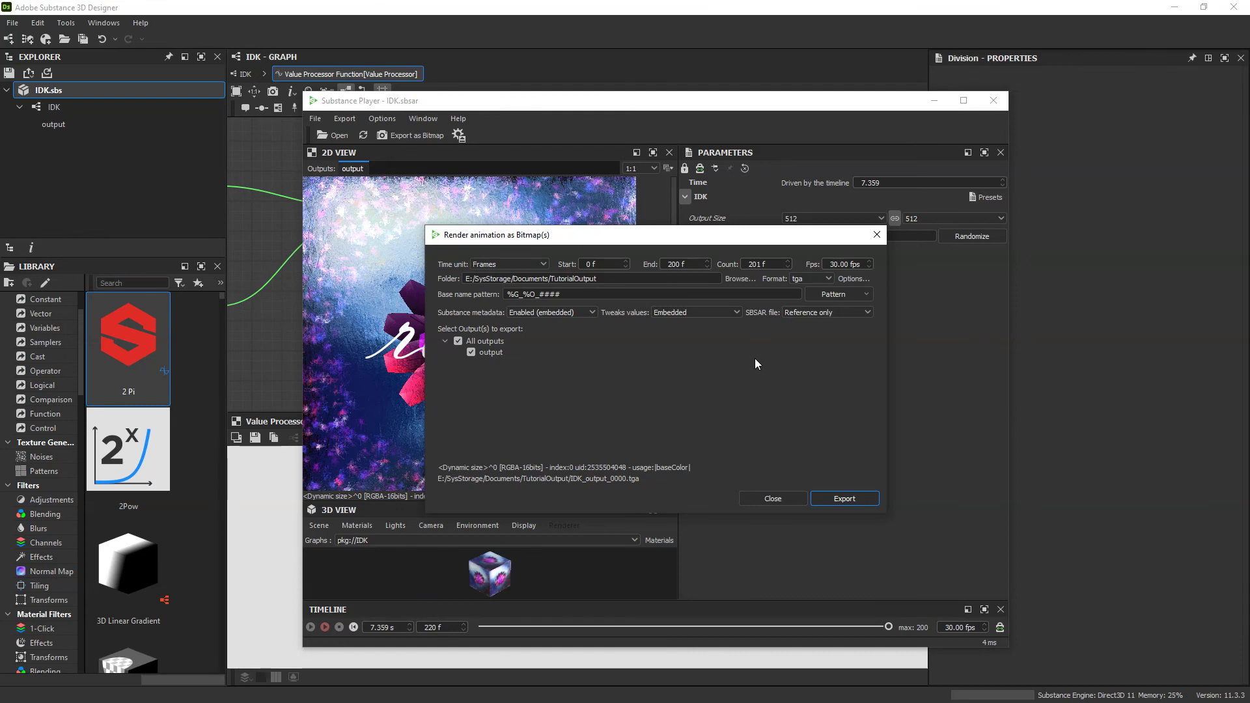